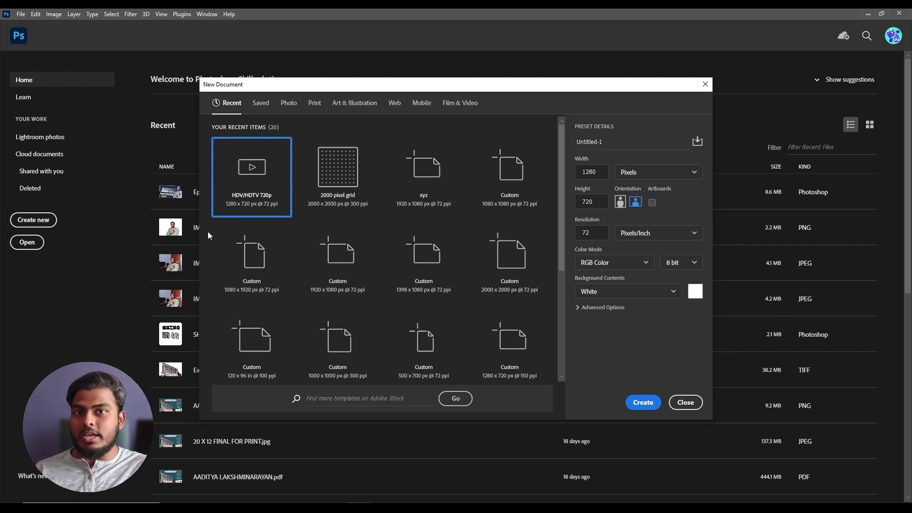
Step: Create a new document from the saved 1920 x 1080 px preset xyz
click(261, 103)
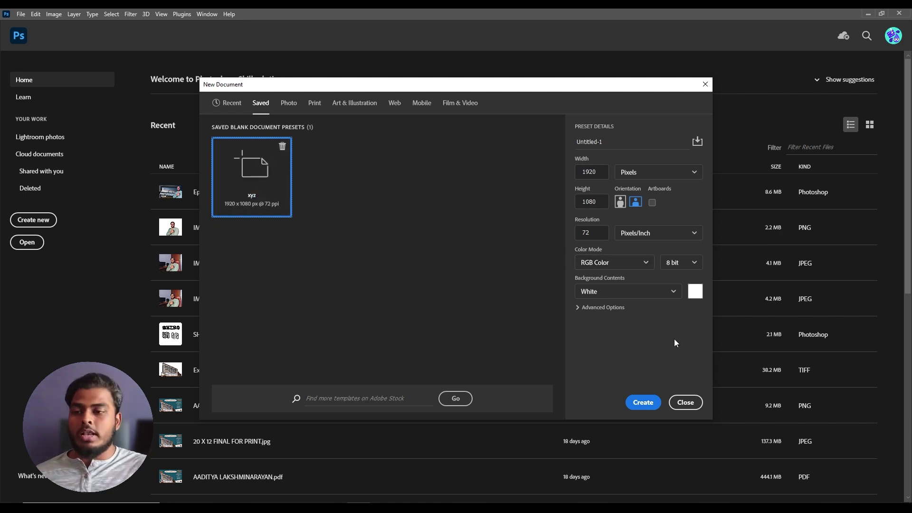
click(639, 404)
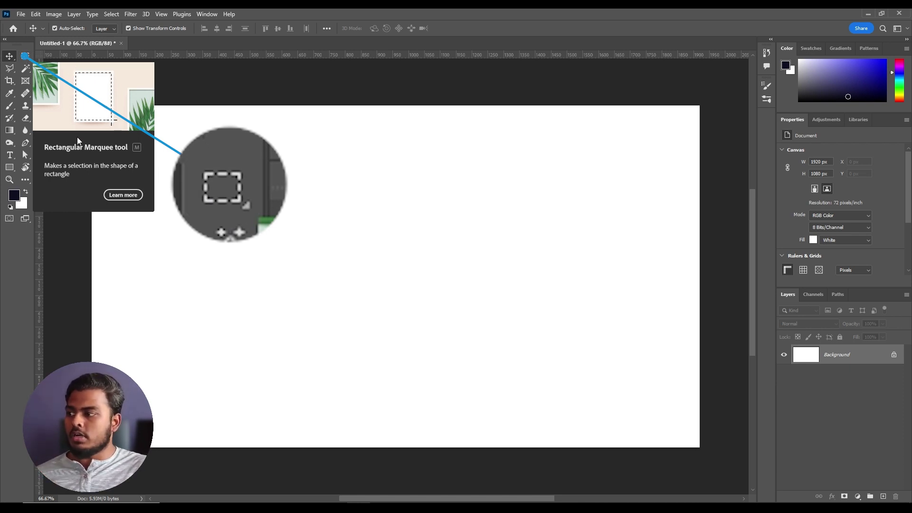
Step: Practise drawing rectangular marquee selections on the blank canvas with the Rectangular Marquee tool
click(25, 56)
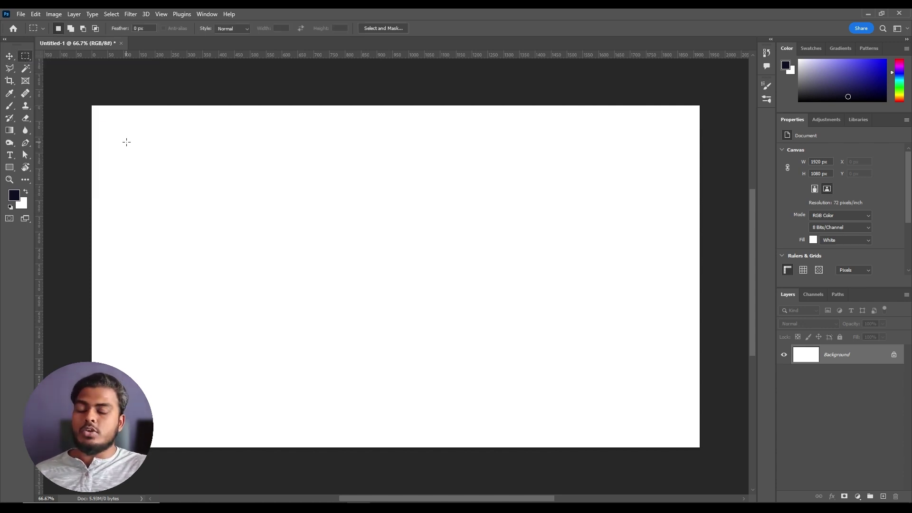
drag(113, 125, 238, 301)
drag(279, 112, 402, 314)
drag(128, 128, 301, 333)
drag(125, 122, 241, 292)
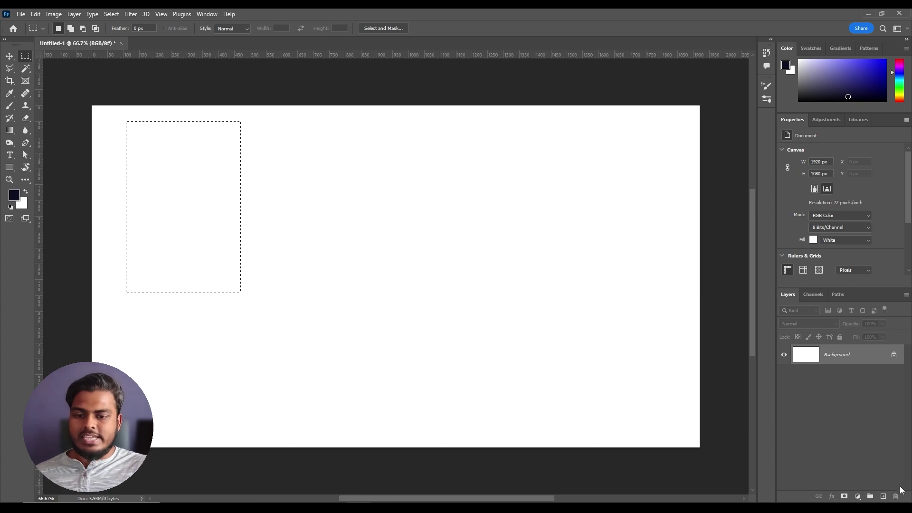
Step: Add a new empty layer above the Background and clear the rectangular selection
click(883, 496)
key(ctrl+z)
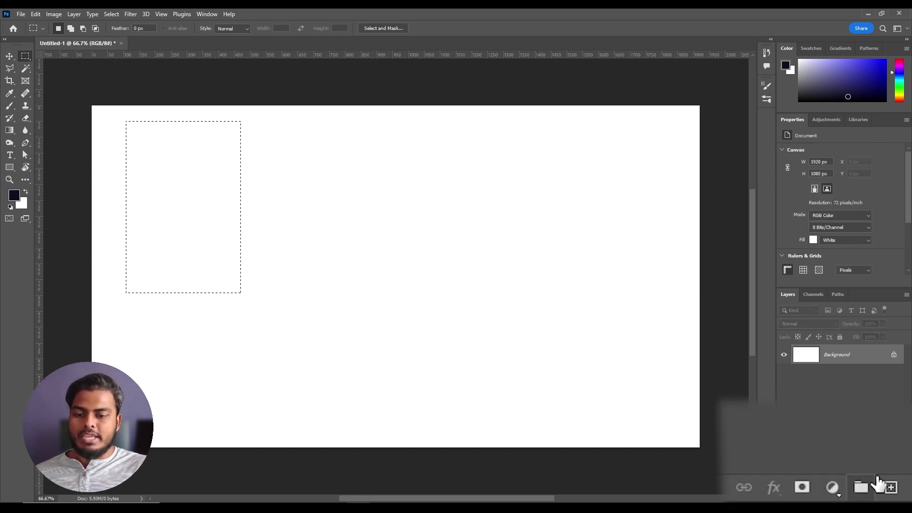
click(883, 496)
key(ctrl+d)
key(v)
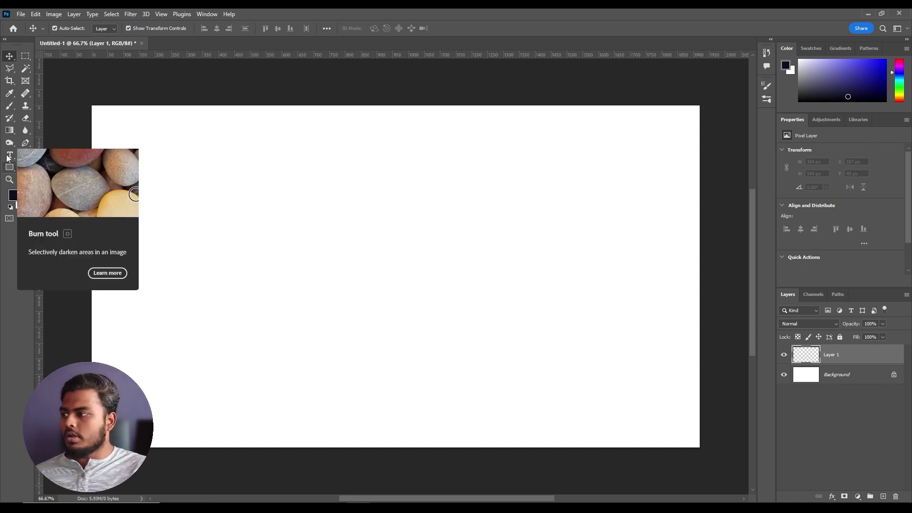
Step: Try filling Layer 1 with the dark navy foreground color using the Paint Bucket tool, and undo the fill
click(9, 131)
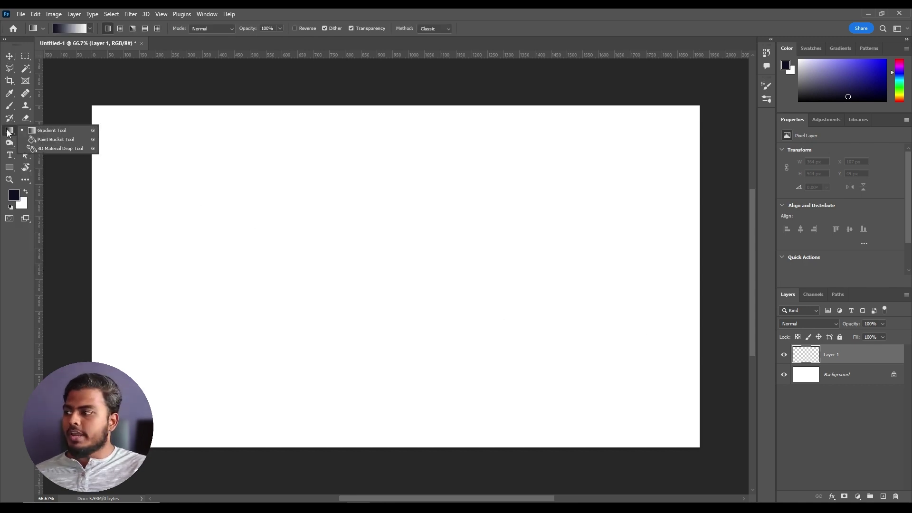
click(40, 144)
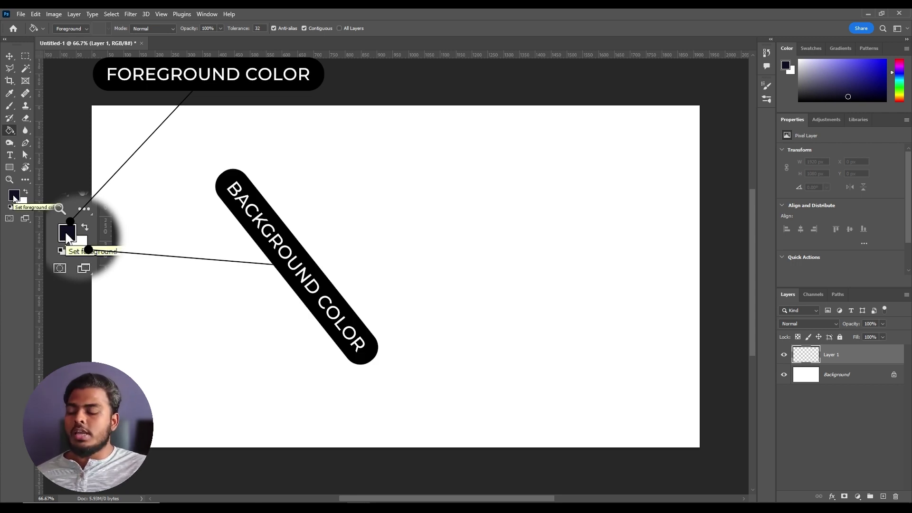
click(119, 173)
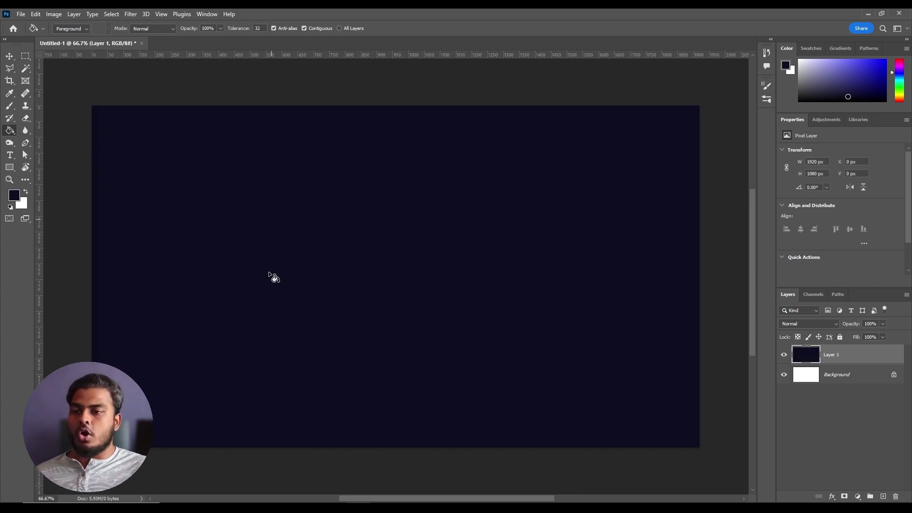
key(ctrl+z)
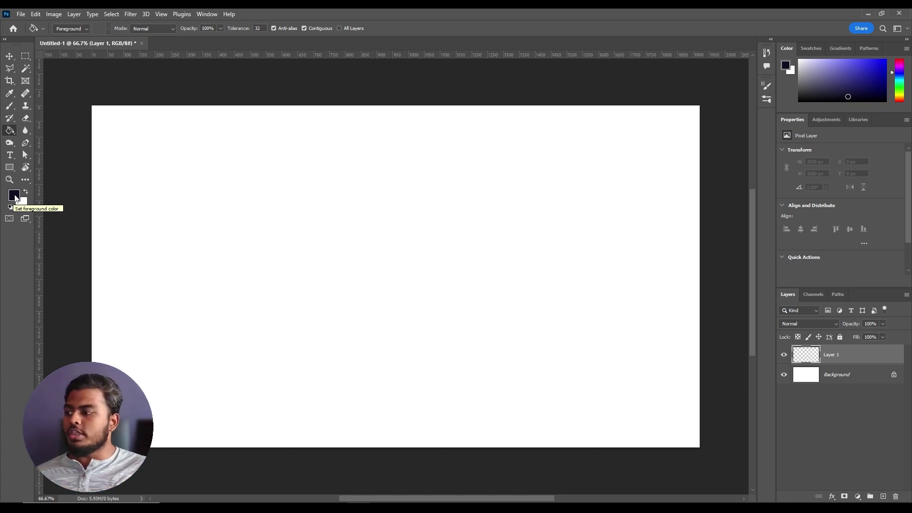
Step: Set the foreground color to red, hex d91f1f
click(14, 196)
text(f21313)
click(688, 250)
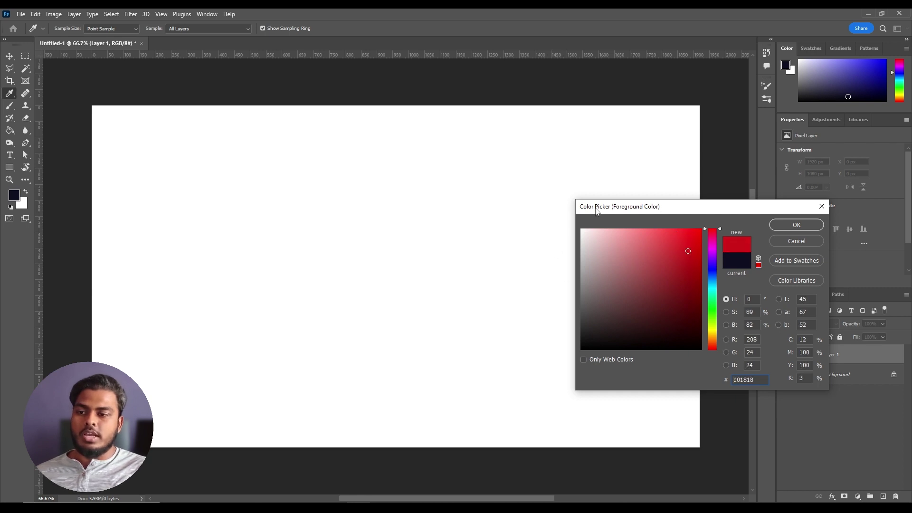
click(677, 248)
mouse_move(677, 248)
mouse_down()
mouse_move(691, 241)
mouse_move(674, 242)
mouse_move(684, 247)
mouse_up()
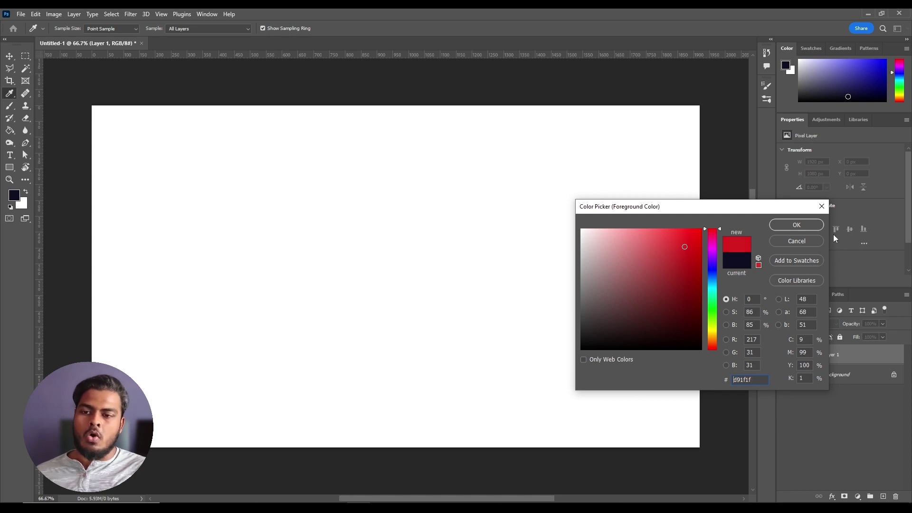
click(800, 222)
Step: Try filling the whole of Layer 1 with the red foreground color several times, undoing each fill
key(g)
click(244, 209)
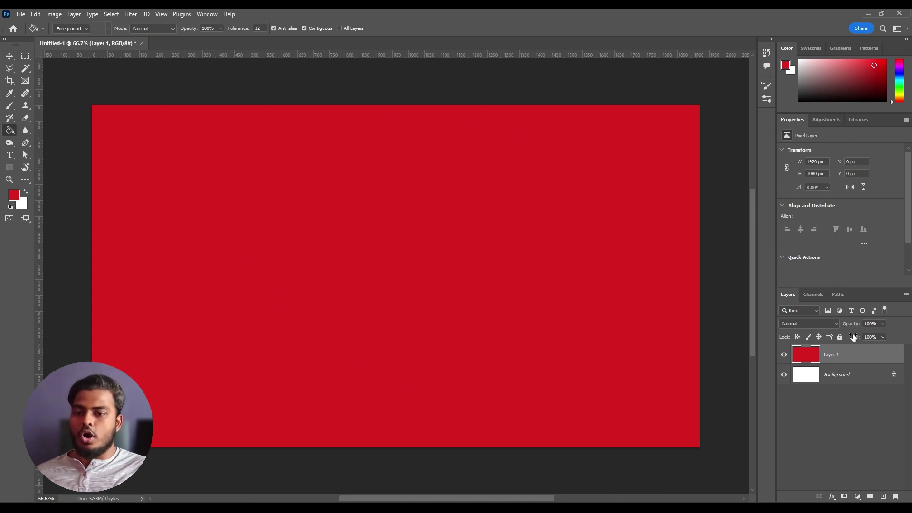
key(ctrl+z)
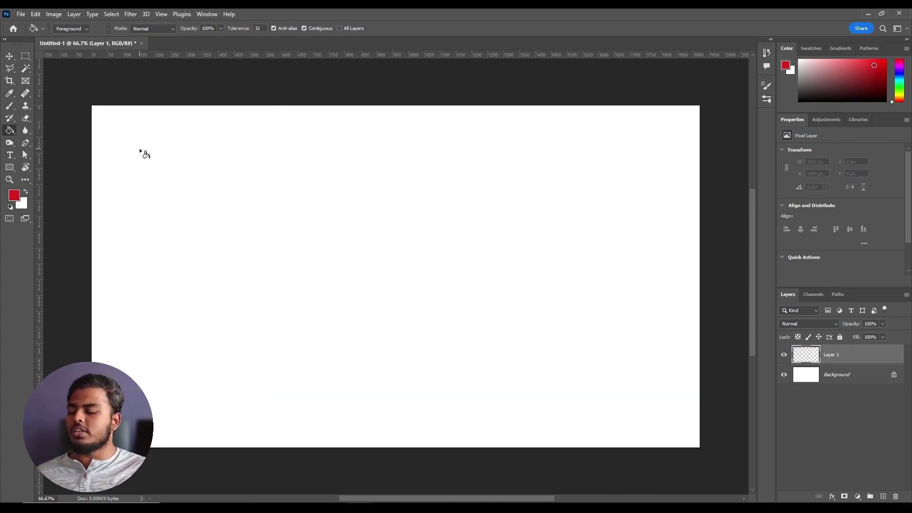
click(217, 101)
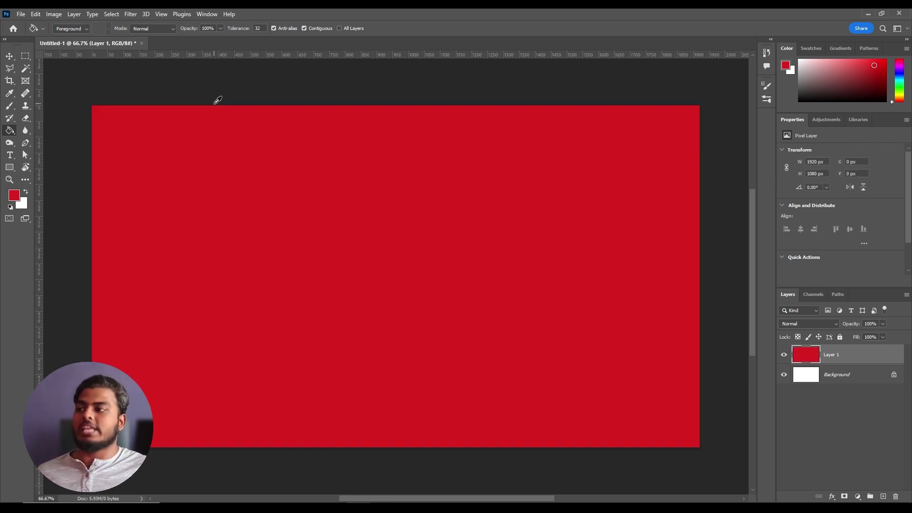
key(ctrl+z)
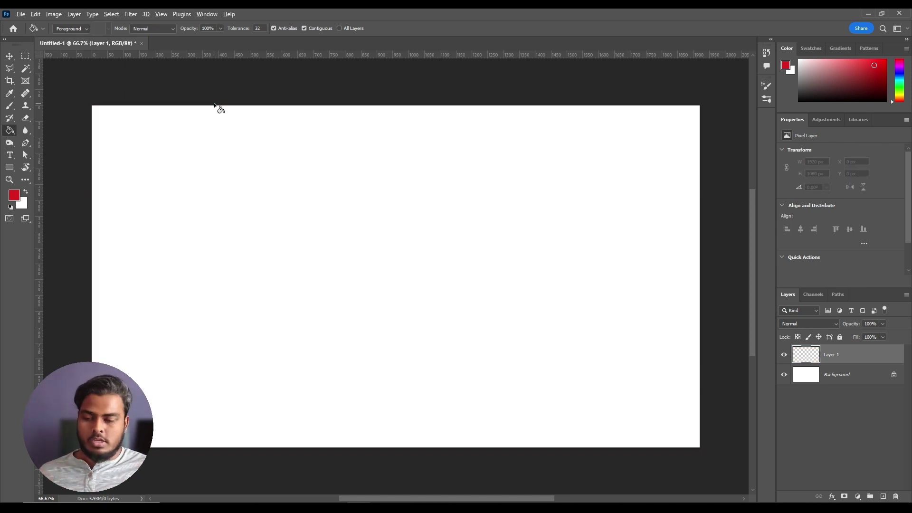
click(214, 103)
key(ctrl+z)
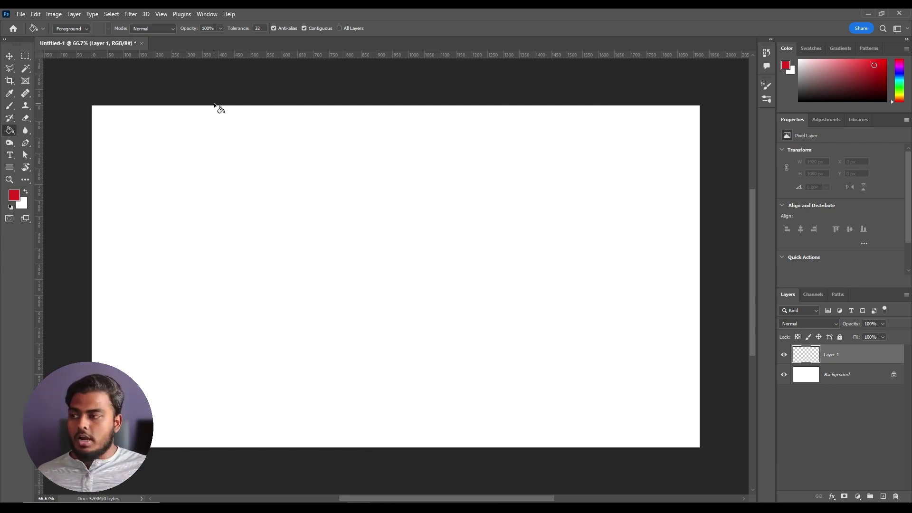
click(215, 104)
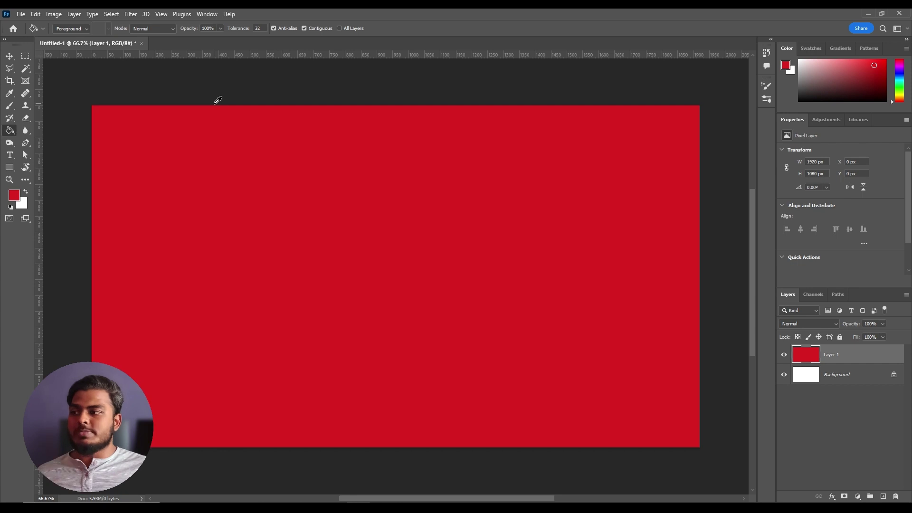
key(ctrl+z)
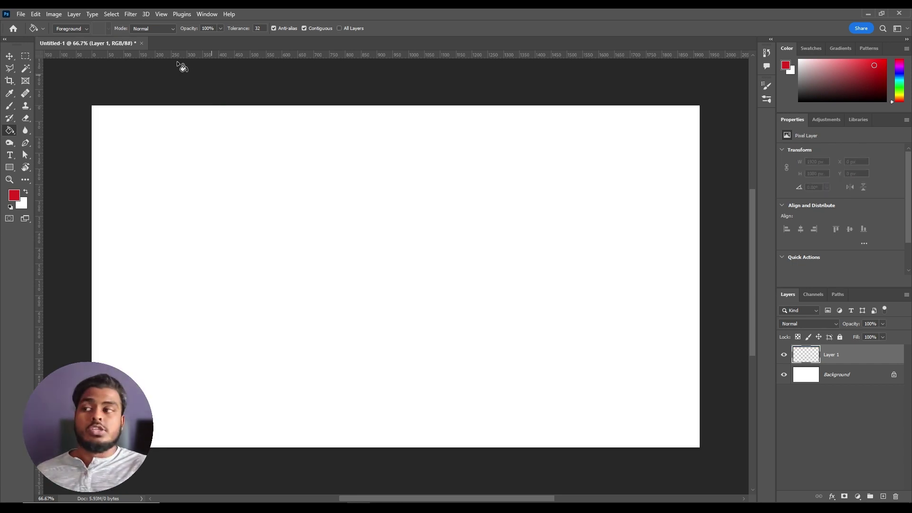
Step: Set the background color to bright green, hex 46eb1f
click(22, 207)
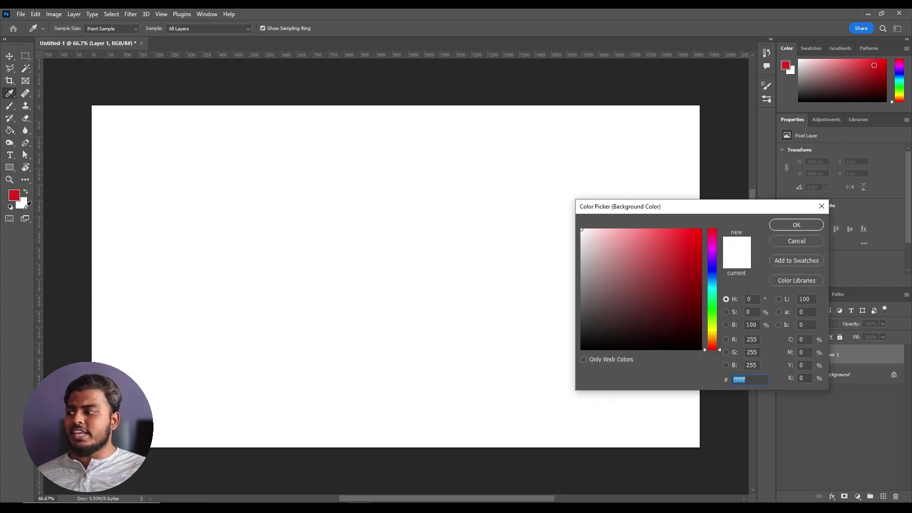
click(681, 254)
click(717, 312)
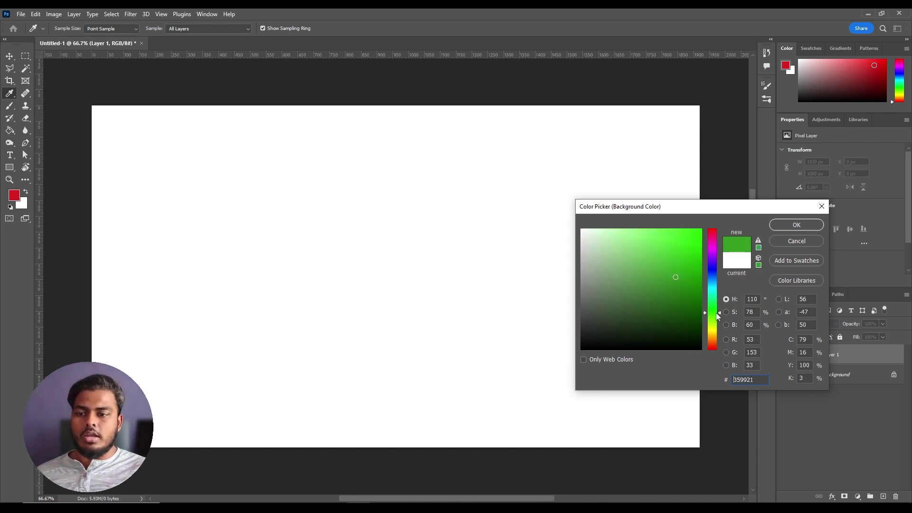
click(683, 230)
drag(683, 230, 685, 237)
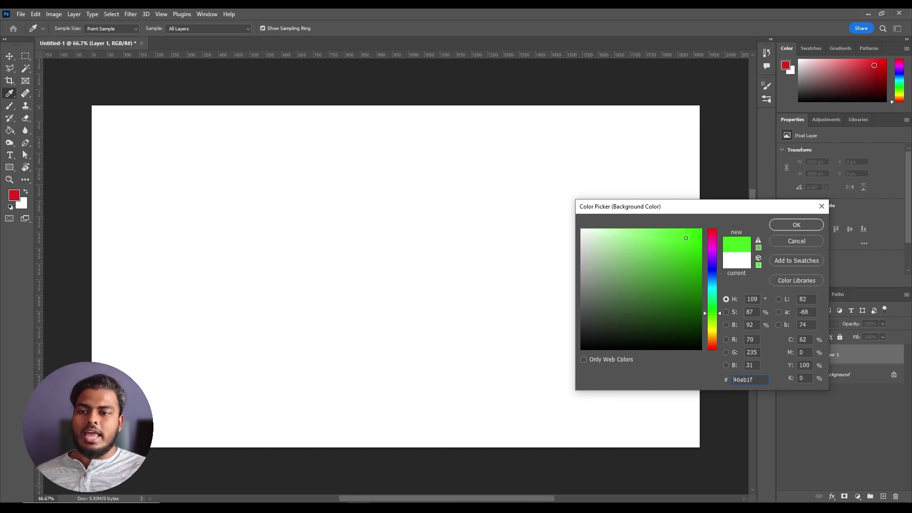
click(796, 225)
Step: Try filling the whole of Layer 1 with the green background color, undo it, and repeat the fill
key(g)
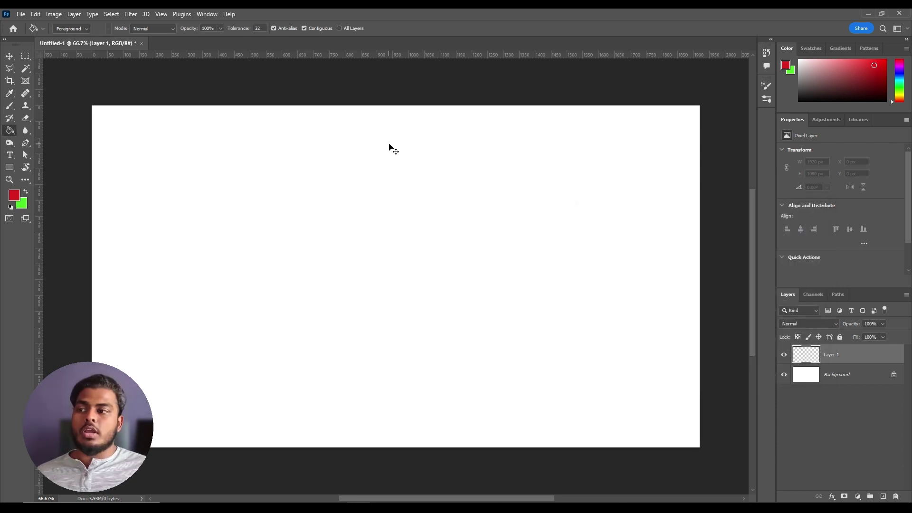
key(ctrl+BackSpace)
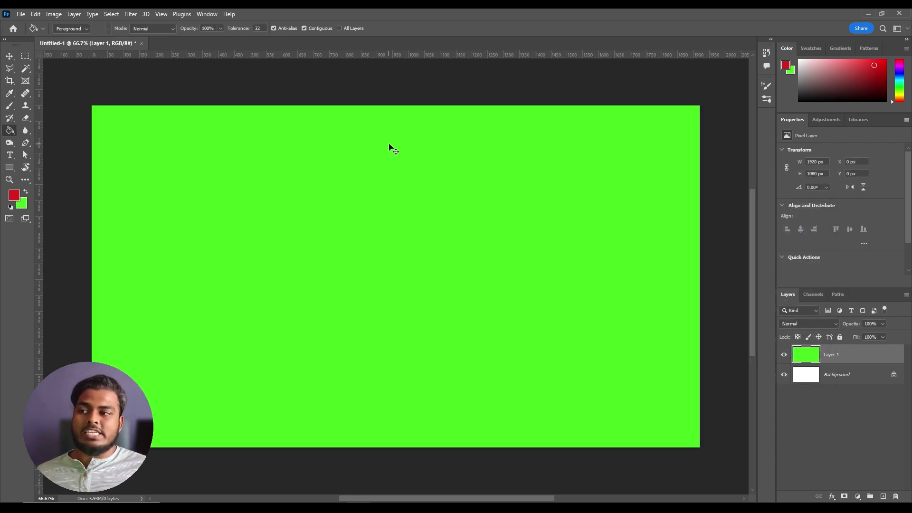
key(ctrl+z)
key(ctrl+BackSpace)
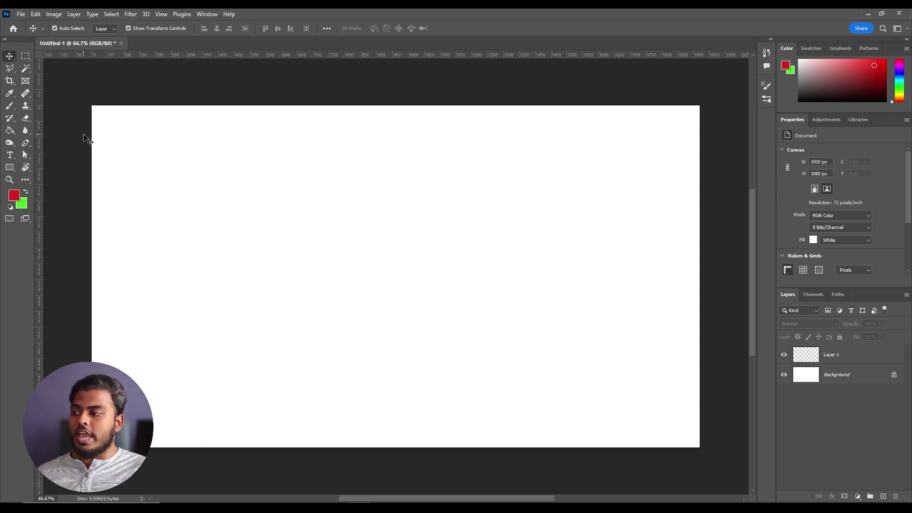
Step: Try filling a rectangular selection of about 491 x 663 px on Layer 1 with red, and undo the fill and selection
key(m)
drag(119, 125, 274, 333)
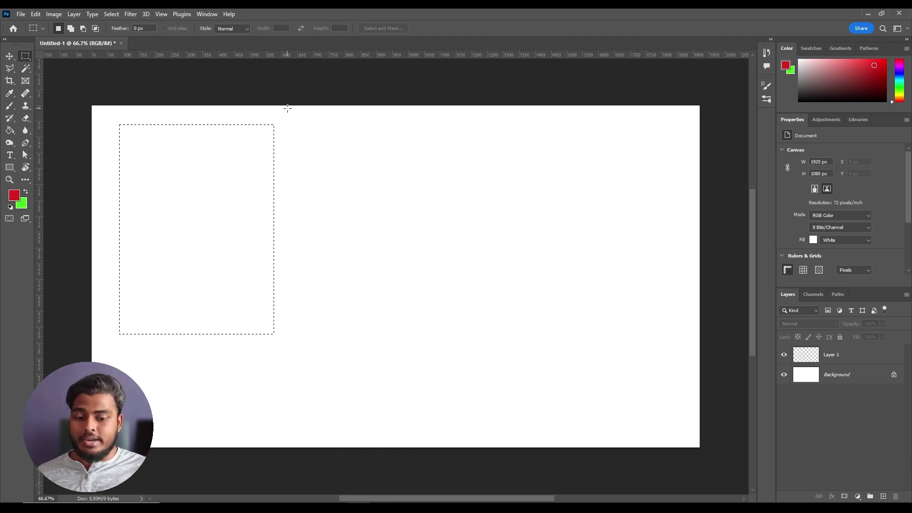
click(854, 356)
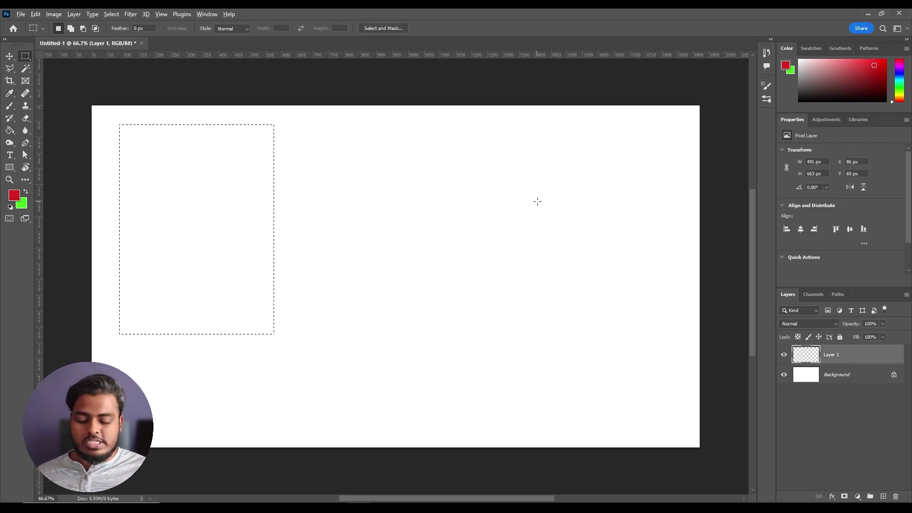
key(alt+BackSpace)
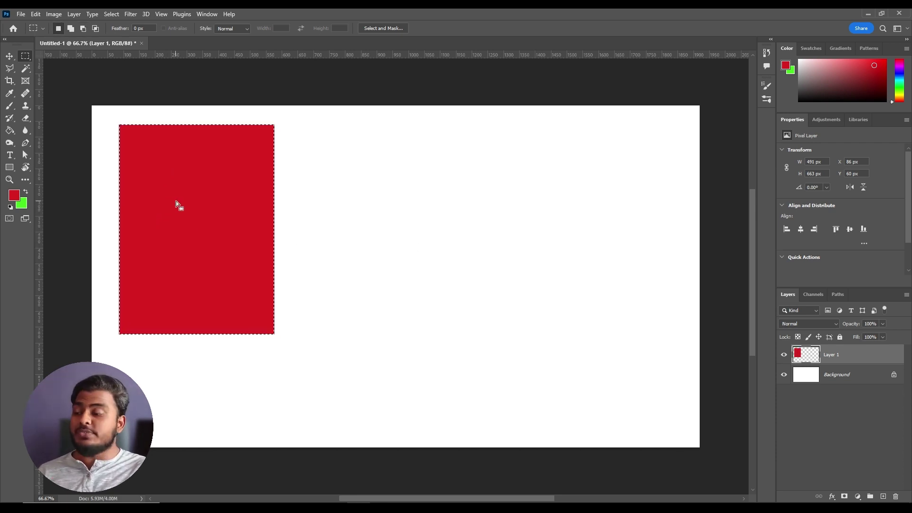
key(ctrl+z)
key(ctrl+z)
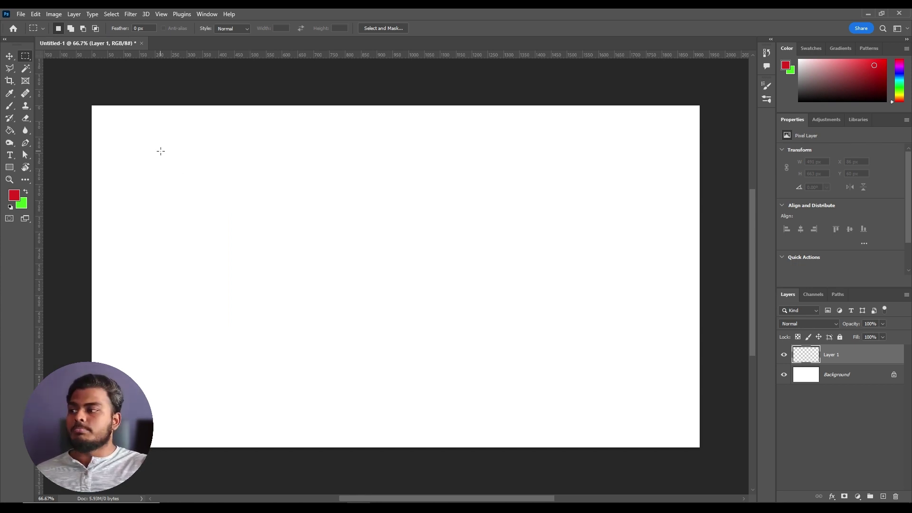
Step: Draw replacement marquee selections, ending with a rectangle of about 214 x 324 px in the upper middle-left of the canvas
drag(115, 127, 251, 300)
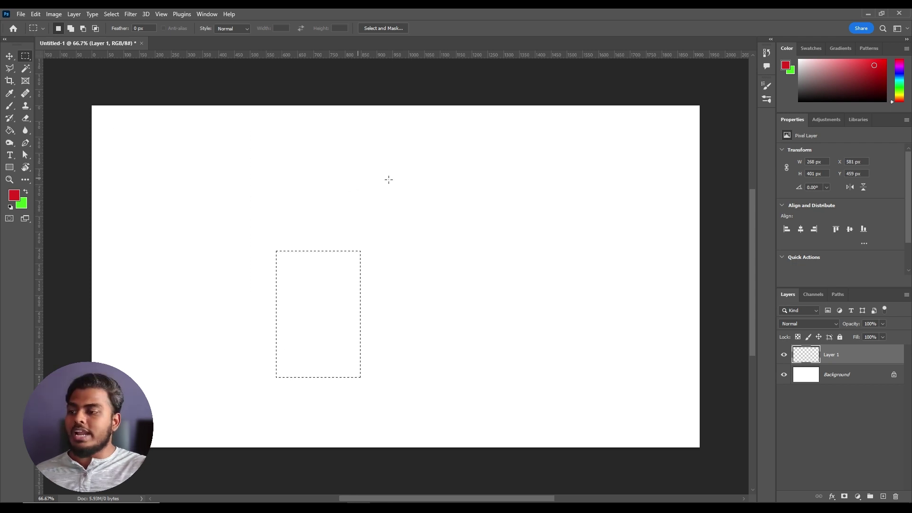
drag(432, 189, 334, 301)
drag(284, 145, 351, 248)
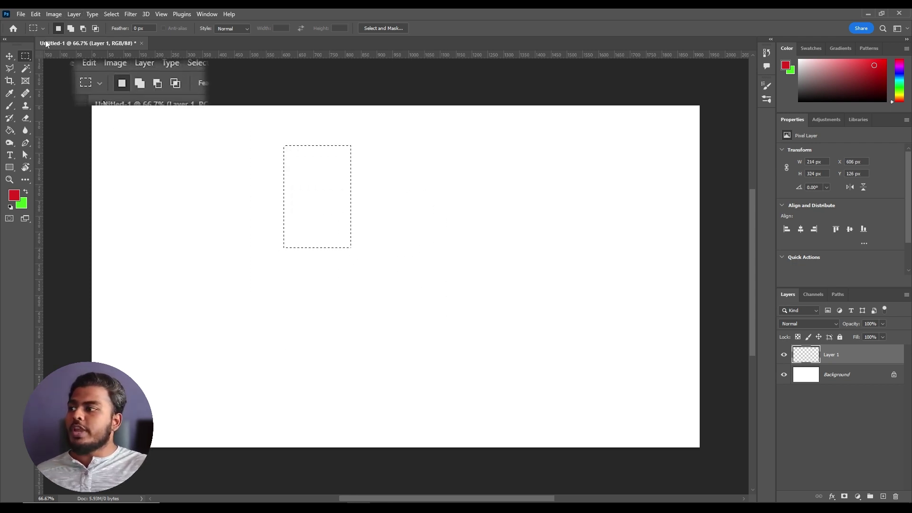
Step: Add three overlapping rectangles to the selection, extending it to about 420 x 569 px, and fill it with the red foreground color
click(70, 30)
drag(246, 199, 319, 280)
drag(378, 325, 266, 272)
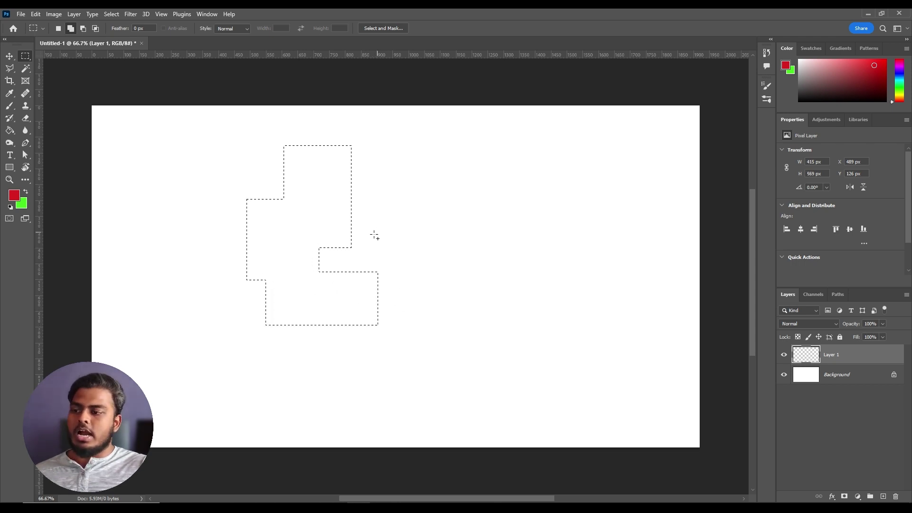
drag(379, 217, 352, 325)
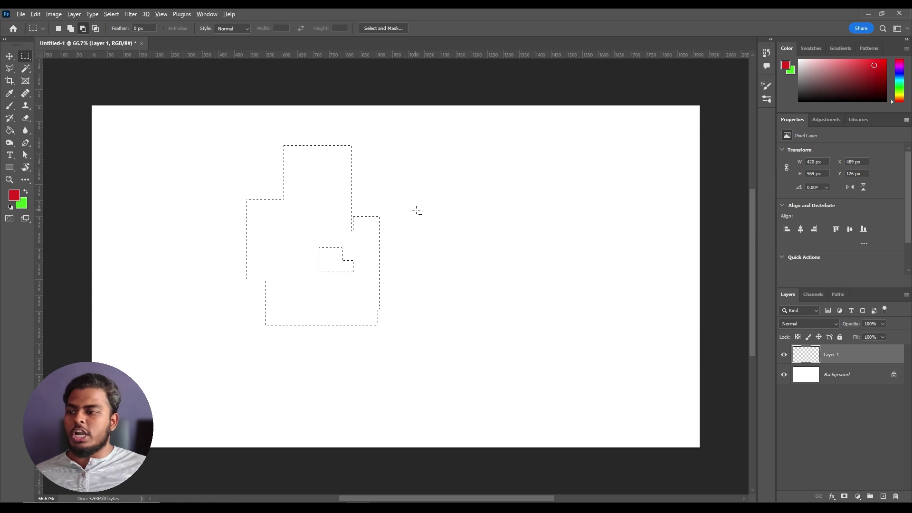
key(alt+BackSpace)
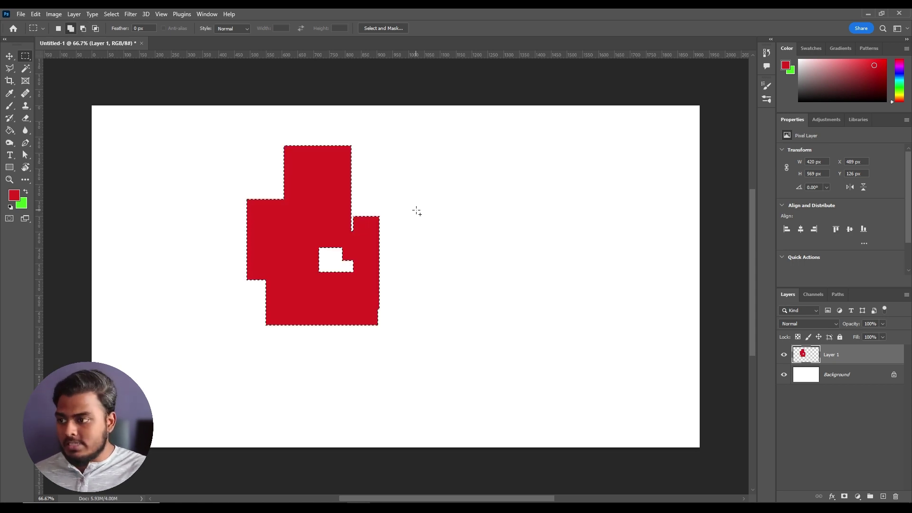
scroll(414, 214, up, 1)
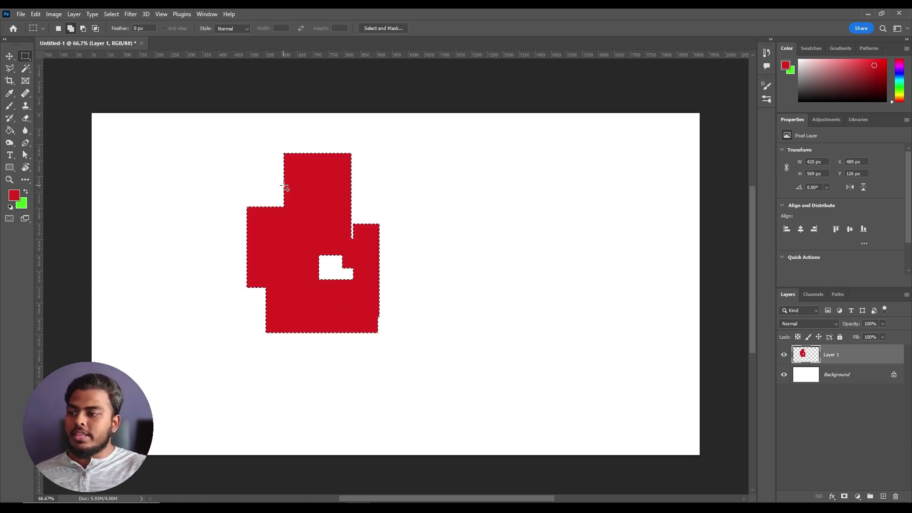
Step: Deselect the red shape on Layer 1, and undo both the deselection and the red fill
key(ctrl+d)
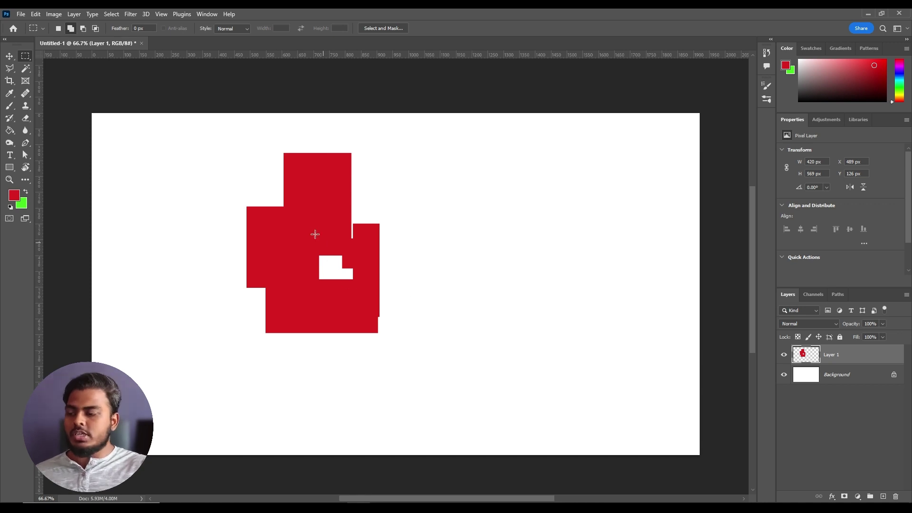
scroll(320, 242, up, 5)
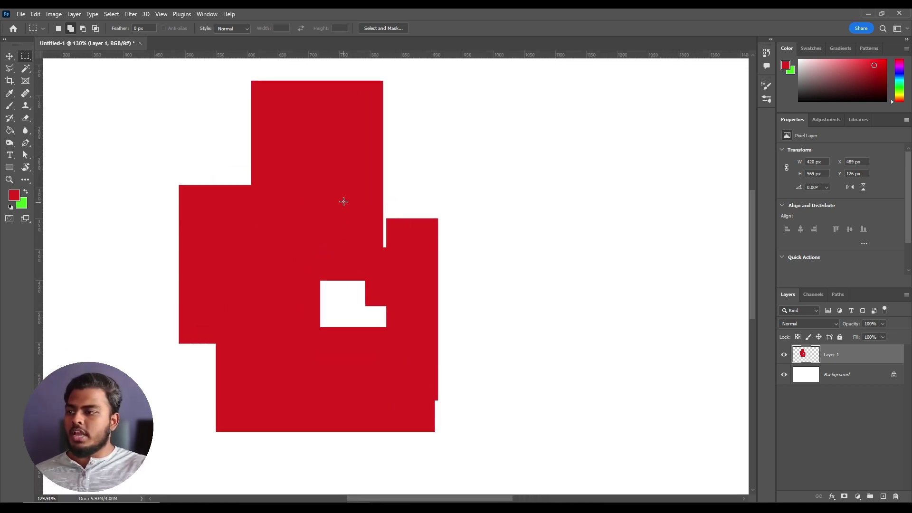
scroll(343, 201, down, 4)
key(ctrl+z)
key(ctrl+z)
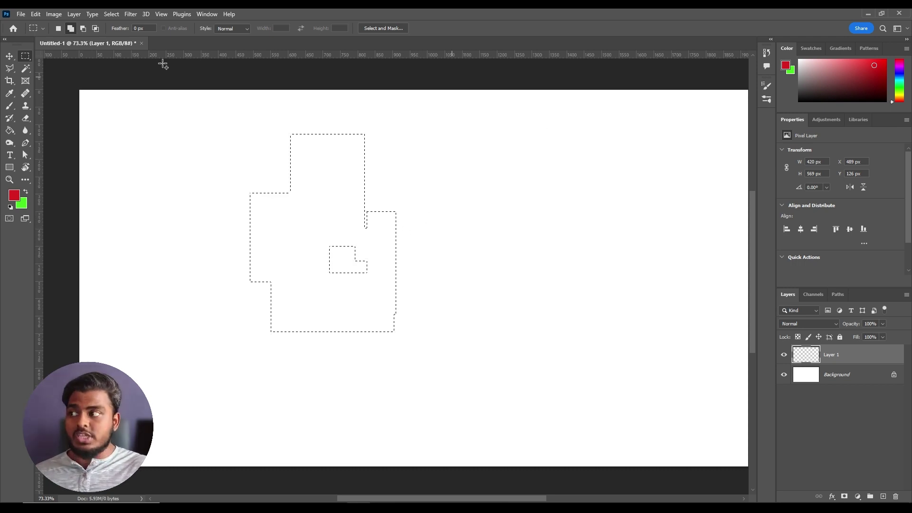
Step: Subtract three rectangles from the selection's top and left edges, reducing it to about 388 x 387 px
click(83, 28)
drag(250, 114, 413, 197)
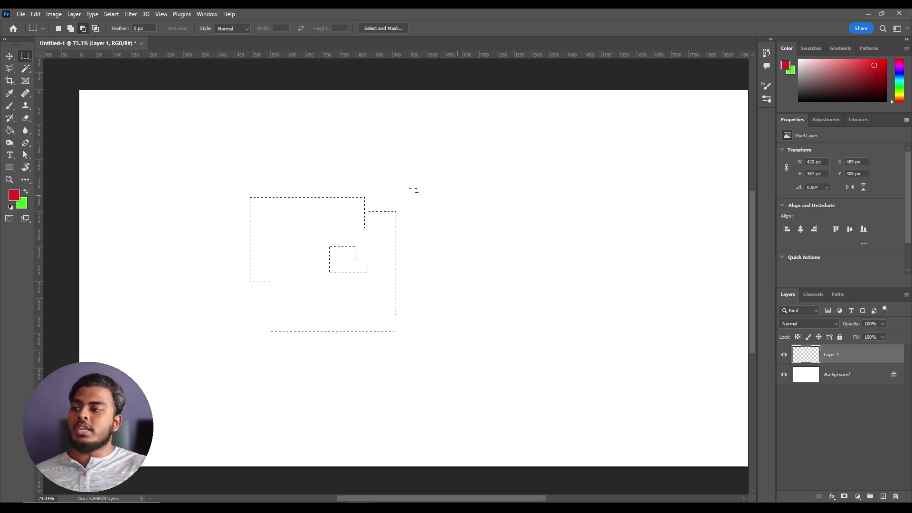
drag(183, 184, 261, 283)
drag(198, 157, 353, 220)
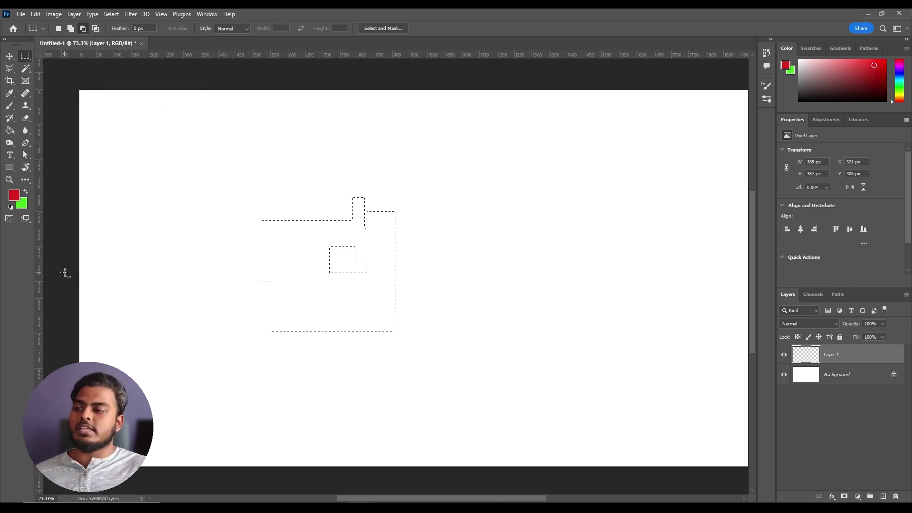
Step: Add a rectangle at the selection's upper-left corner, extending it to about 452 x 387 px, and subtract a thin strip from that corner's top edge
click(94, 27)
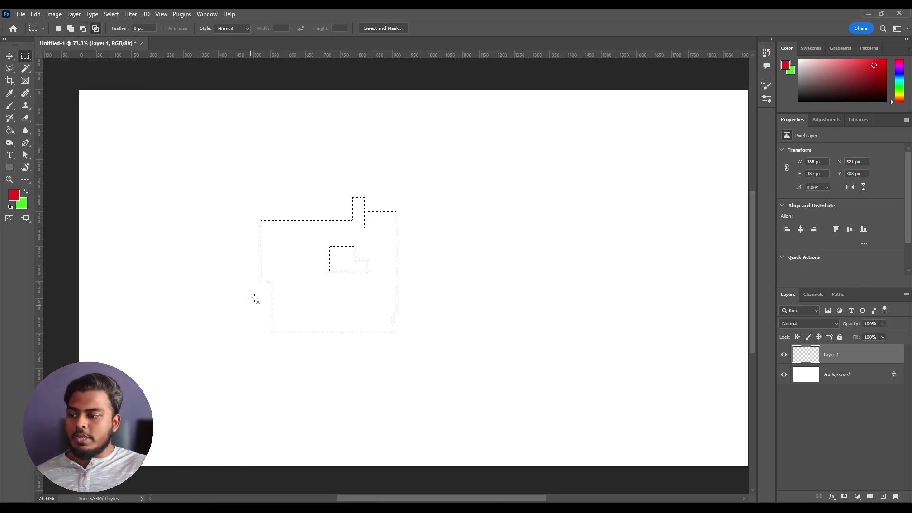
click(71, 28)
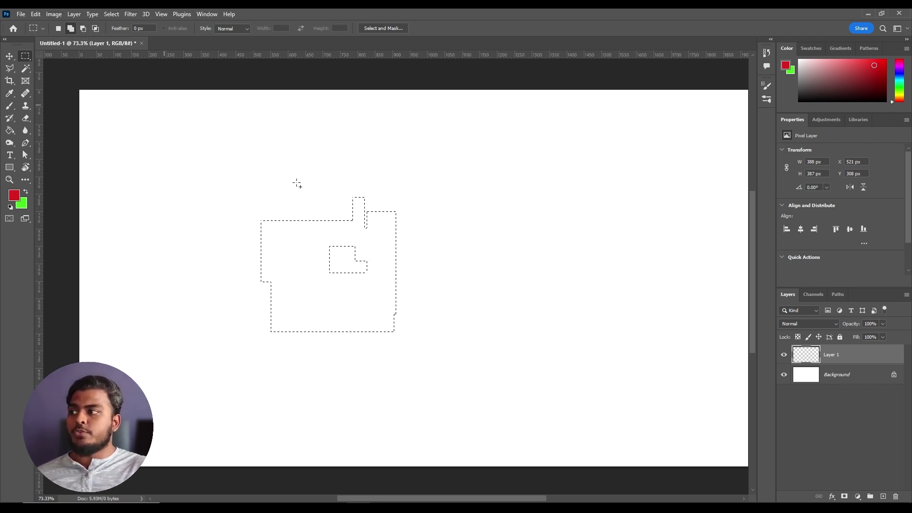
drag(287, 255, 286, 254)
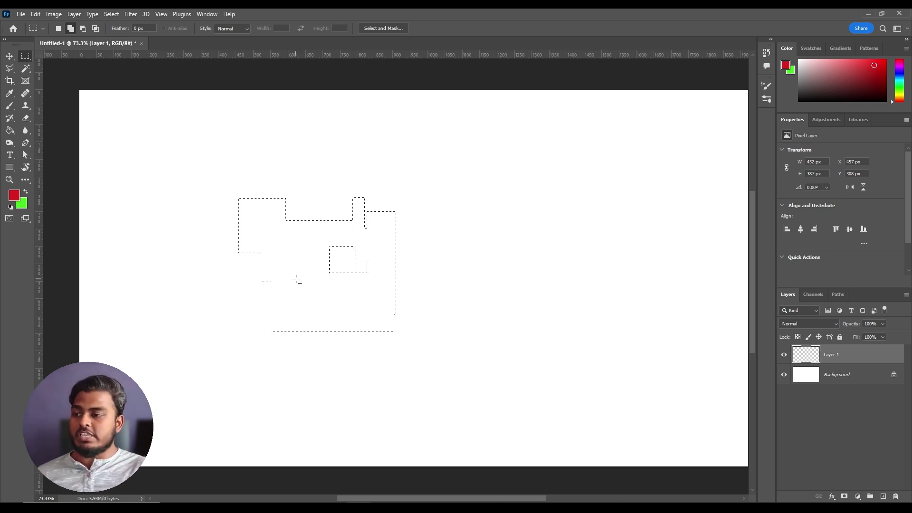
click(83, 28)
drag(212, 165, 304, 207)
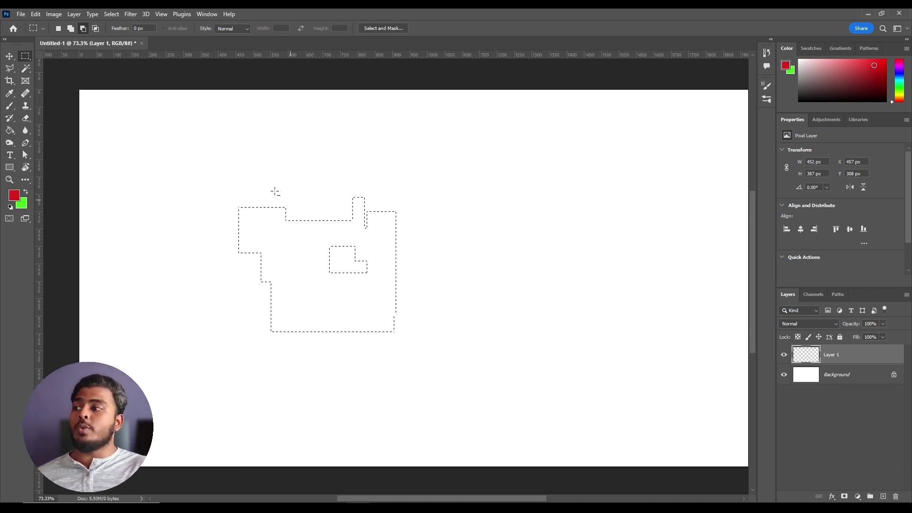
Step: Try intersecting the selection with a rectangle over its upper-left corner, leaving about 111 x 101 px, and undo the intersection
click(97, 29)
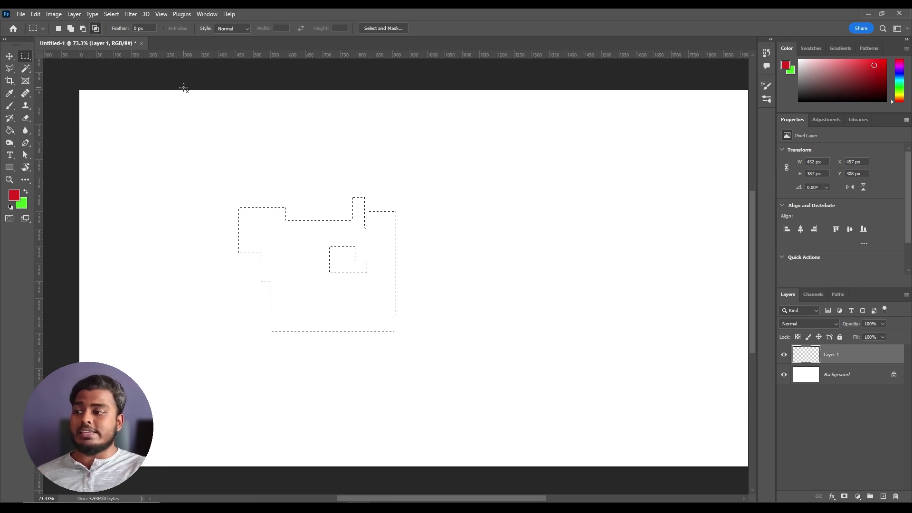
drag(196, 167, 267, 234)
key(ctrl+z)
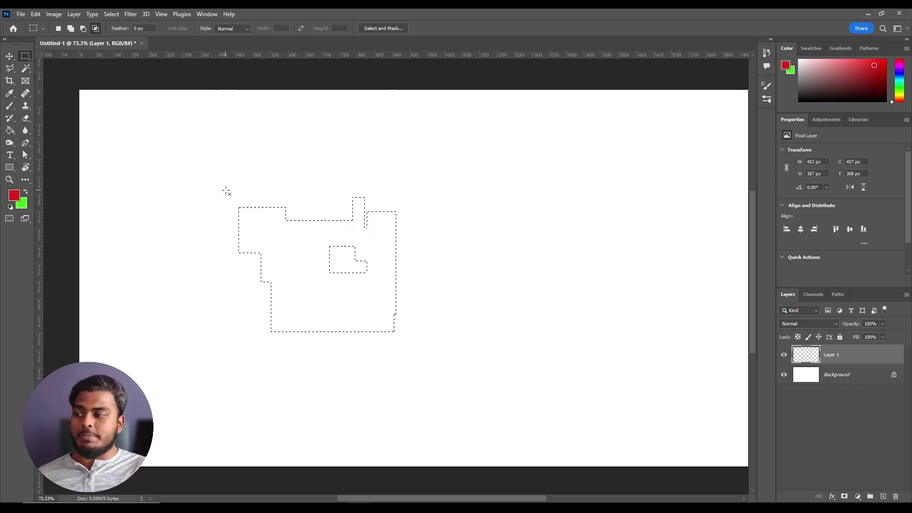
drag(188, 160, 282, 241)
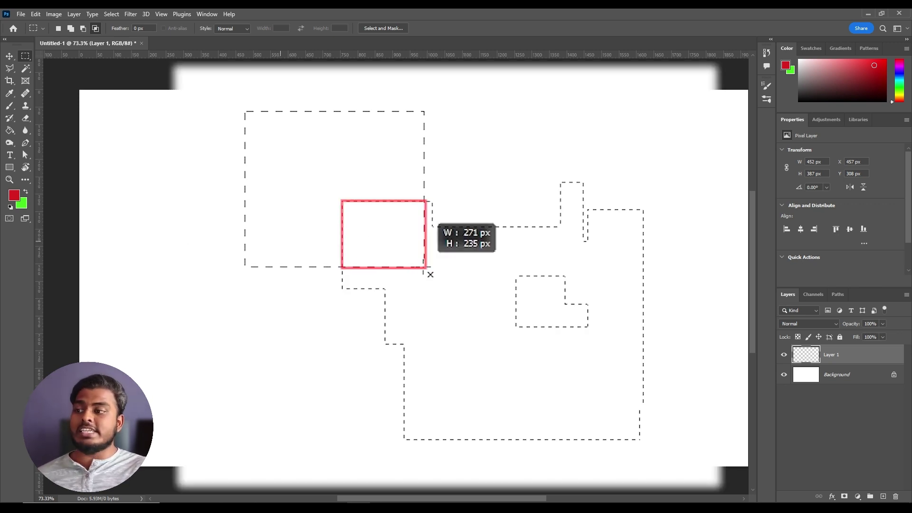
drag(424, 267, 414, 267)
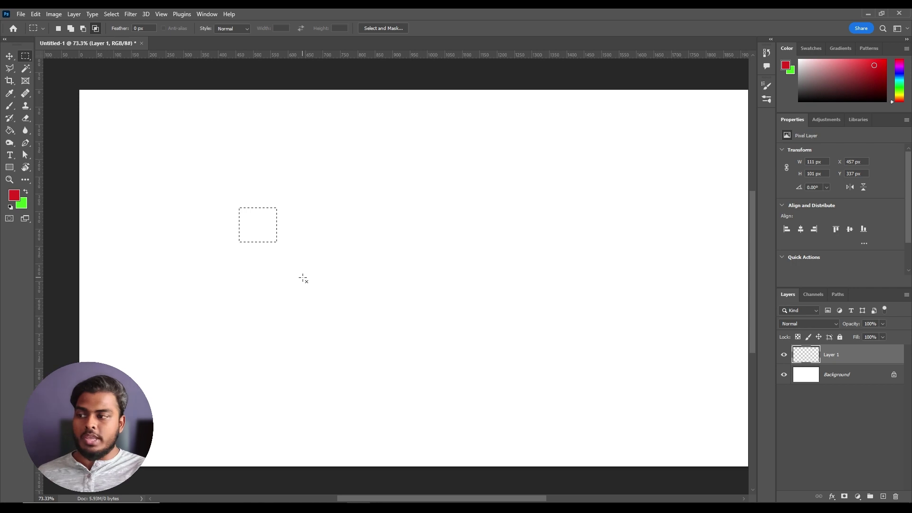
key(ctrl+z)
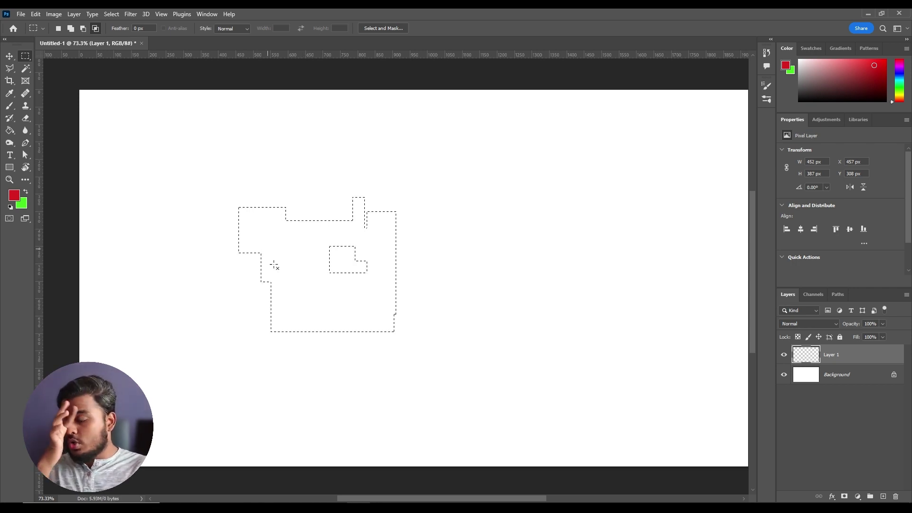
key(ctrl+z)
key(ctrl+z)
key(ctrl+z)
key(ctrl+shift+z)
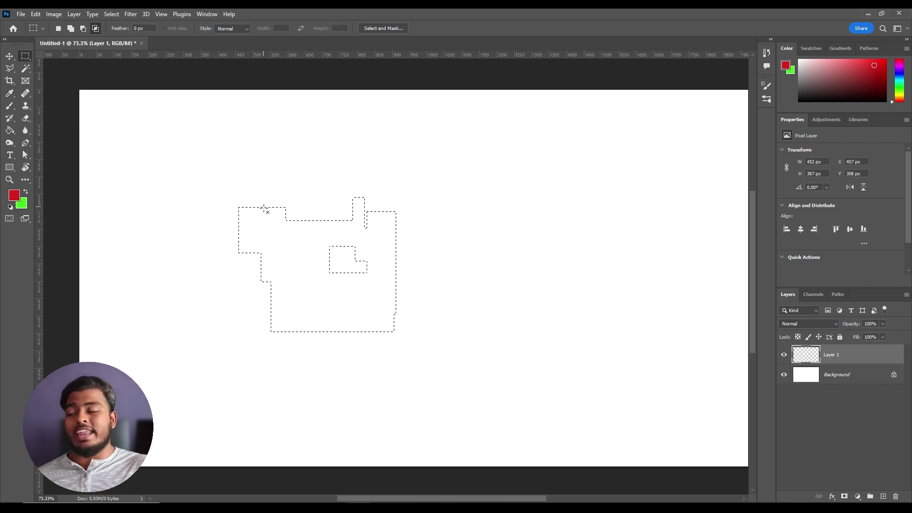
Step: Deselect the existing shape and intersect two newly drawn rectangles into a selection of about 286 x 444 px
right_click(282, 154)
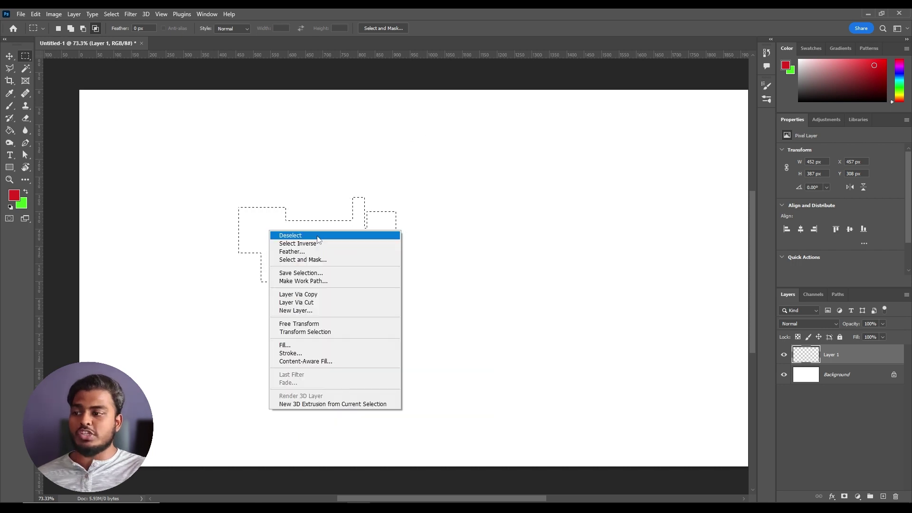
click(285, 234)
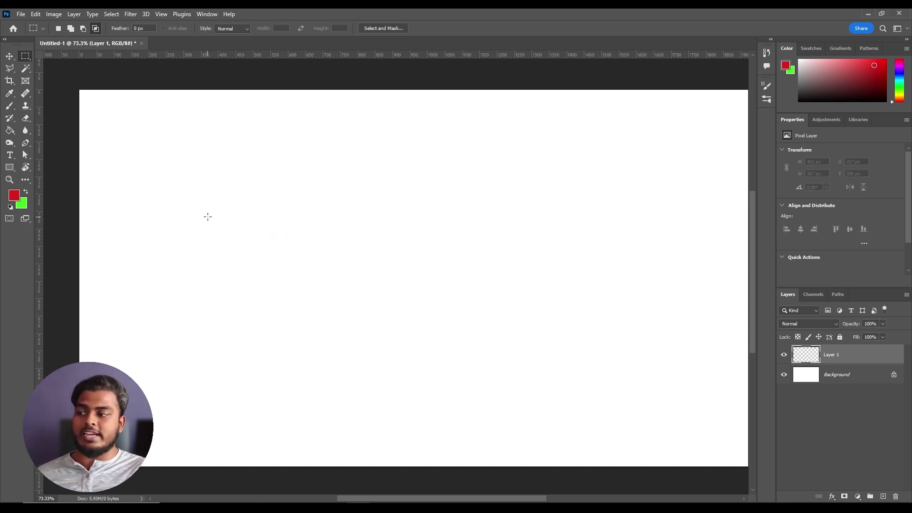
drag(138, 139, 354, 378)
drag(256, 177, 357, 331)
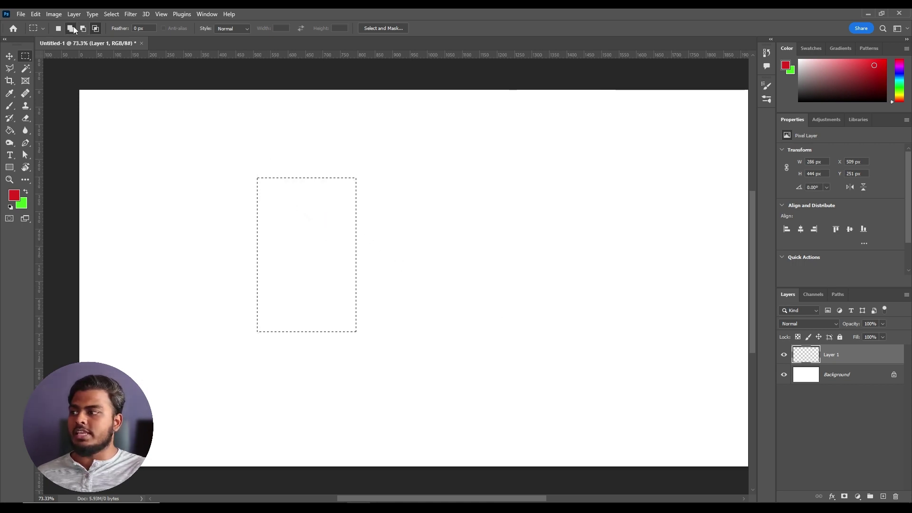
Step: Add four overlapping rectangles to the selection, extending it to about 914 x 689 px, and deselect it
drag(283, 147, 454, 271)
drag(420, 227, 526, 386)
drag(525, 250, 557, 348)
drag(524, 203, 574, 301)
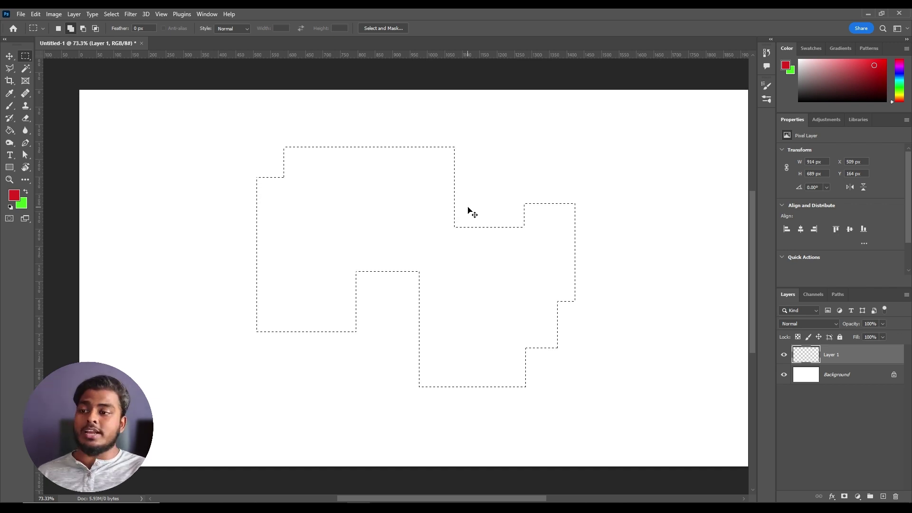
click(469, 209)
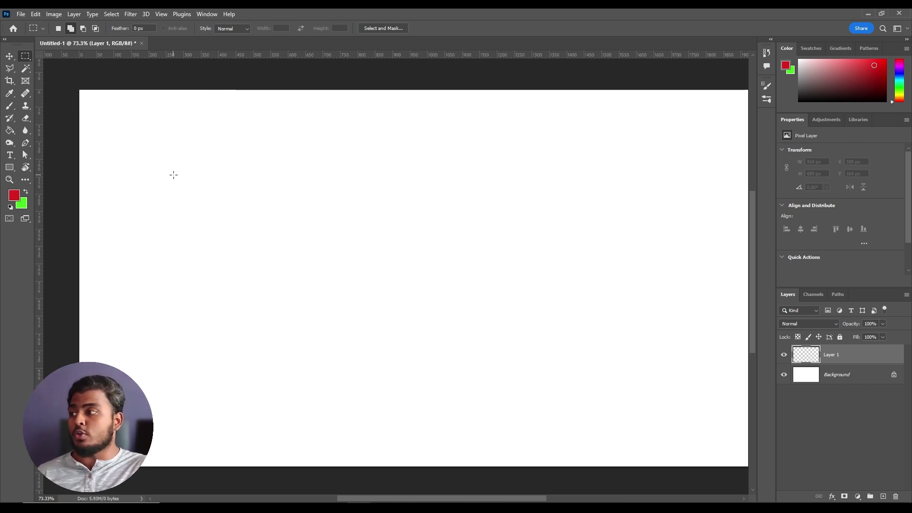
Step: With the Elliptical Marquee tool, draw several replacement selections, ending with an ellipse of about 539 x 632 px in the right half of the canvas
right_click(26, 56)
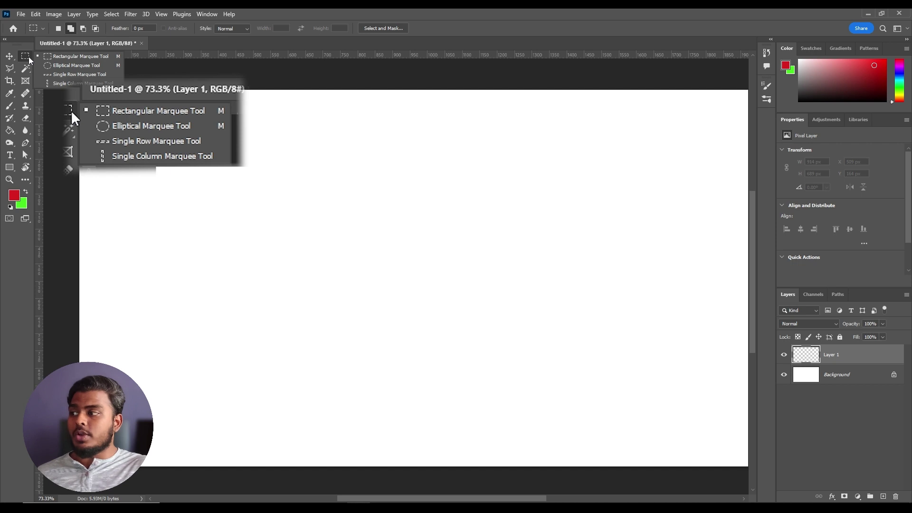
click(69, 65)
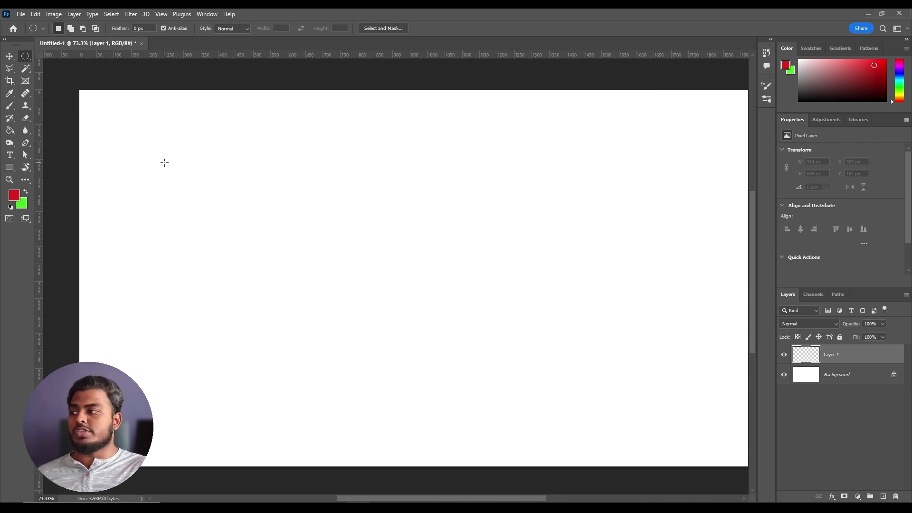
drag(123, 121, 335, 314)
drag(521, 151, 391, 300)
drag(221, 164, 399, 366)
drag(600, 134, 414, 353)
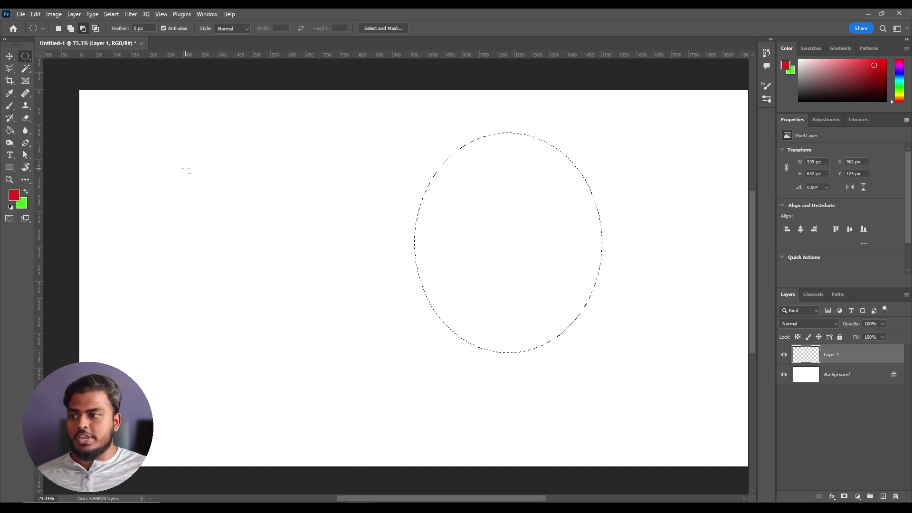
Step: Try filling the elliptical selection on Layer 1 with the red foreground color, and delete the fill and deselect
key(alt+BackSpace)
scroll(285, 213, up, 1)
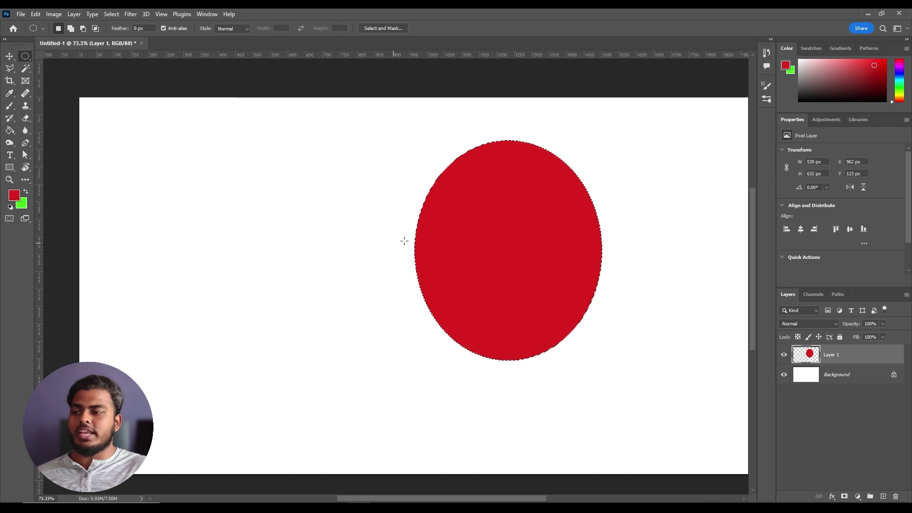
key(Delete)
key(ctrl+d)
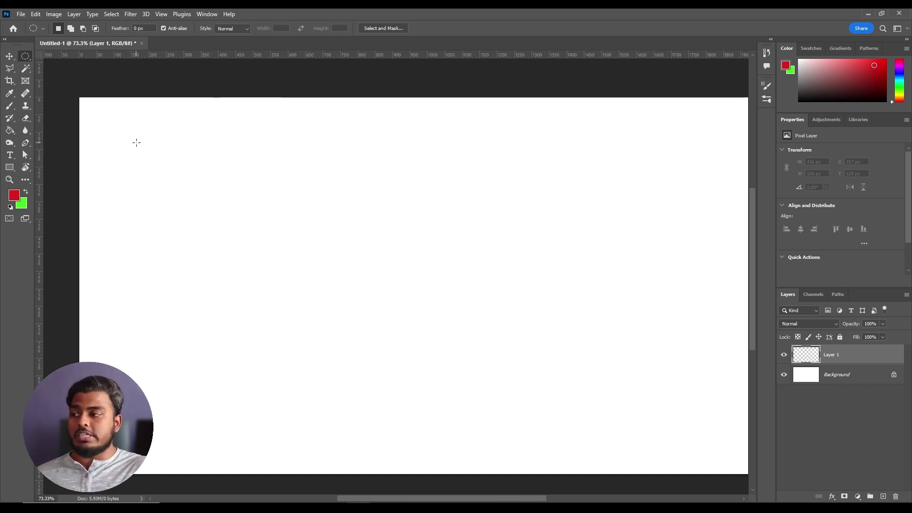
Step: Try filling a circular selection of about 668 x 668 px on Layer 1 with red, and remove the circle
drag(134, 126, 343, 349)
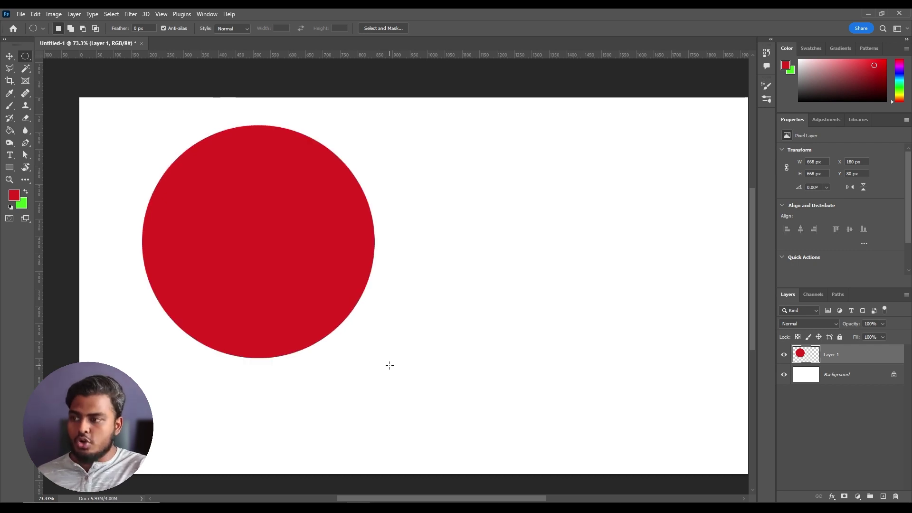
scroll(362, 210, up, 3)
scroll(349, 213, down, 3)
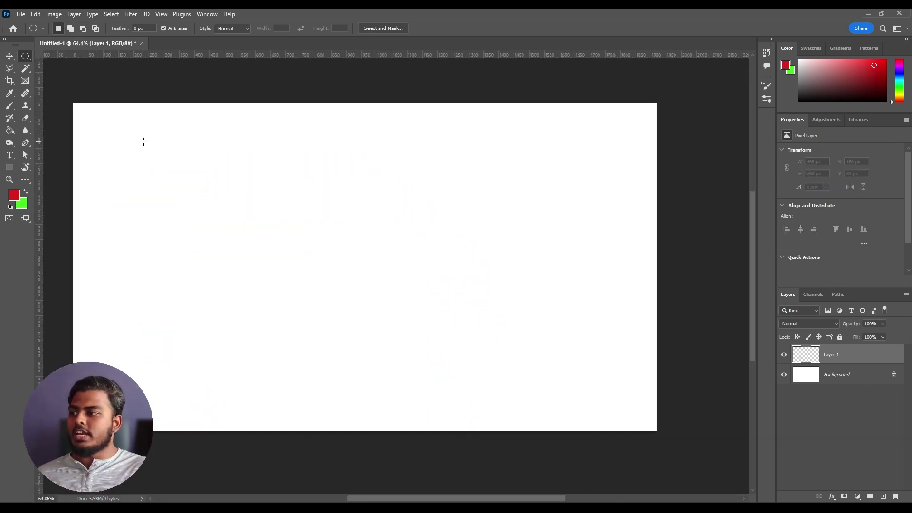
Step: Build a selection from a circle of about 514 x 514 px, an overlapping circle extending it to about 941 x 562 px, and a subtracted ellipse
drag(143, 142, 299, 297)
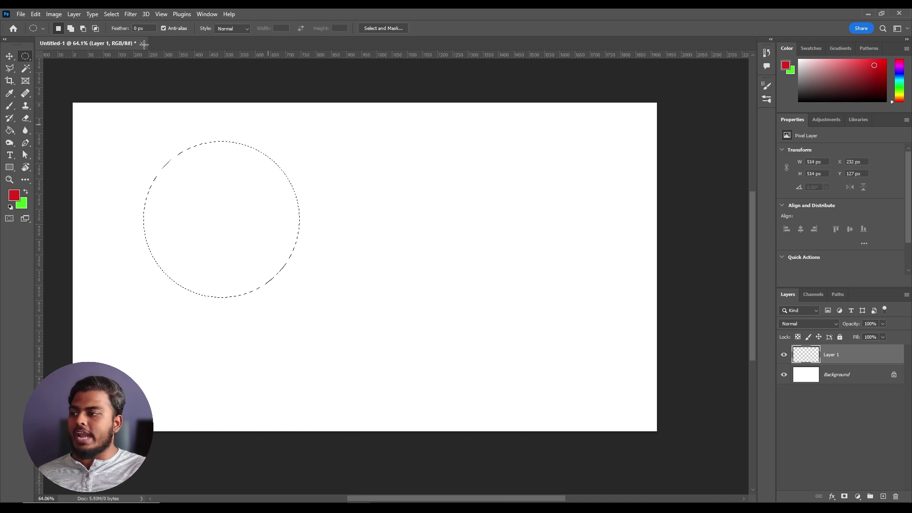
click(71, 29)
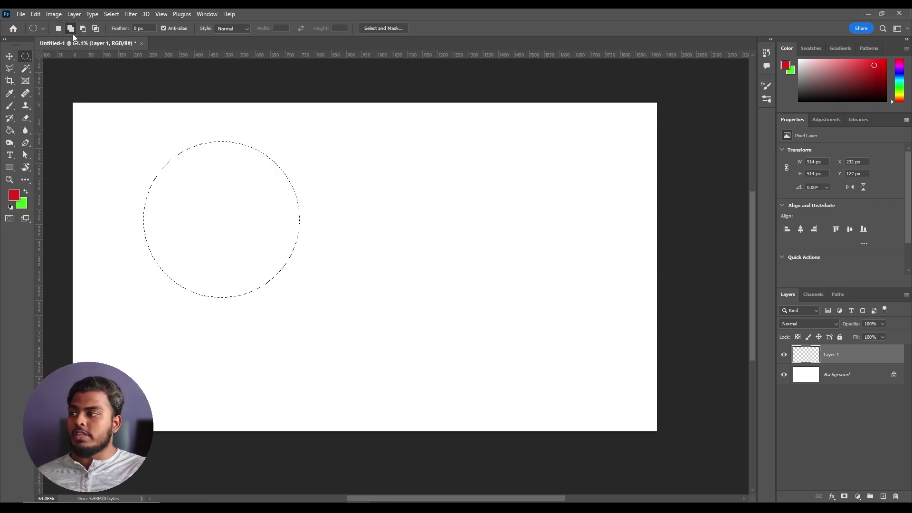
drag(281, 139, 428, 312)
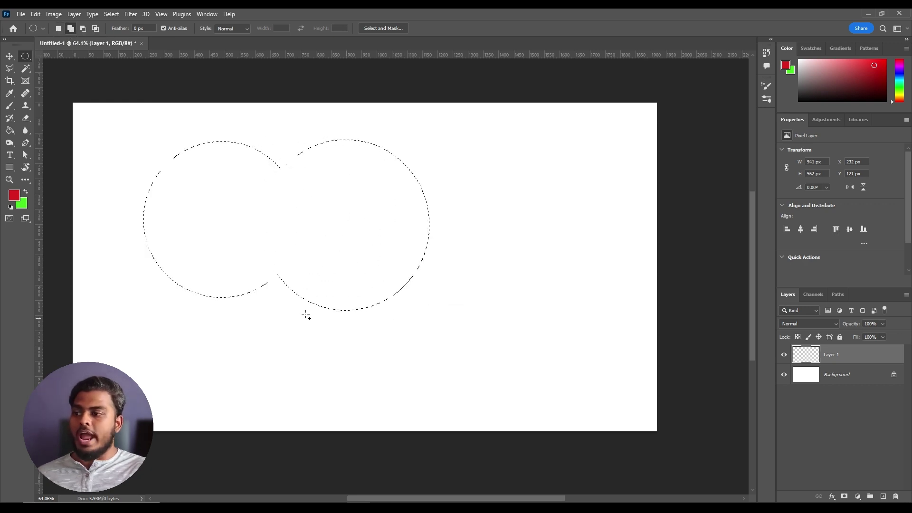
key(alt)
drag(164, 368, 385, 210)
Step: Intersect an elliptical selection of about 310 x 502 px with a second ellipse, leaving about 146 x 336 px, and deselect it
click(95, 28)
drag(320, 114, 413, 320)
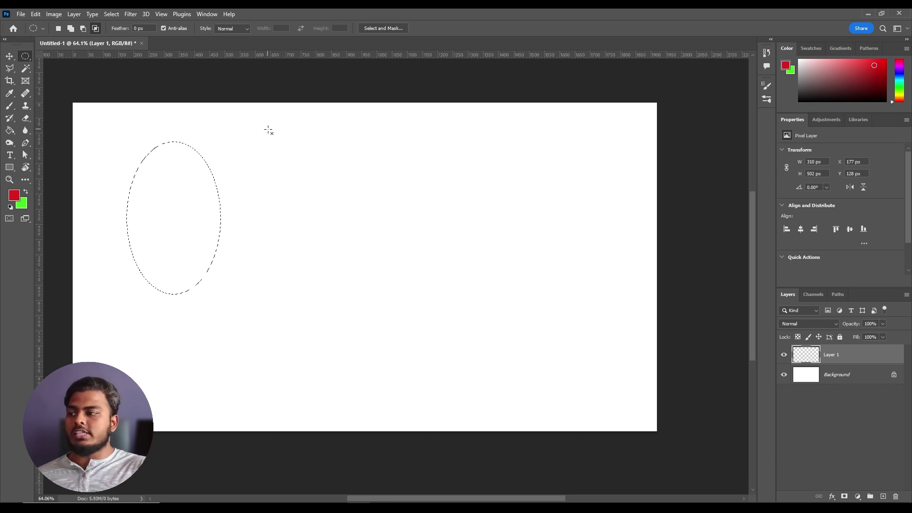
drag(266, 134, 175, 248)
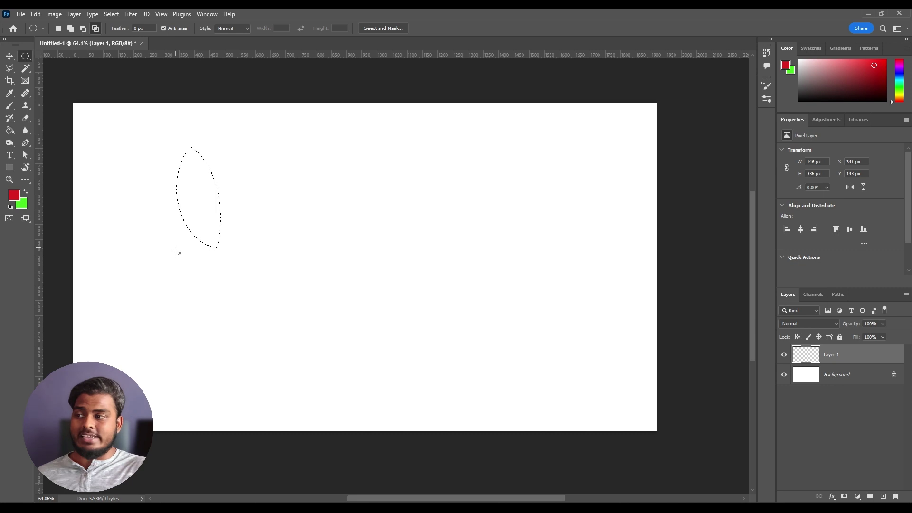
key(ctrl+d)
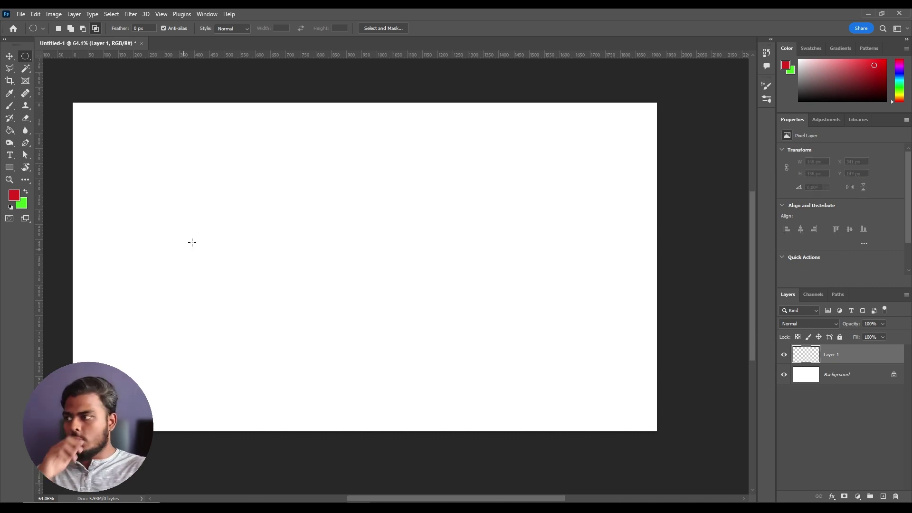
Step: Switch back to new-selection mode and draw an ellipse of about 485 x 460 px in the upper-left part of the canvas
click(59, 29)
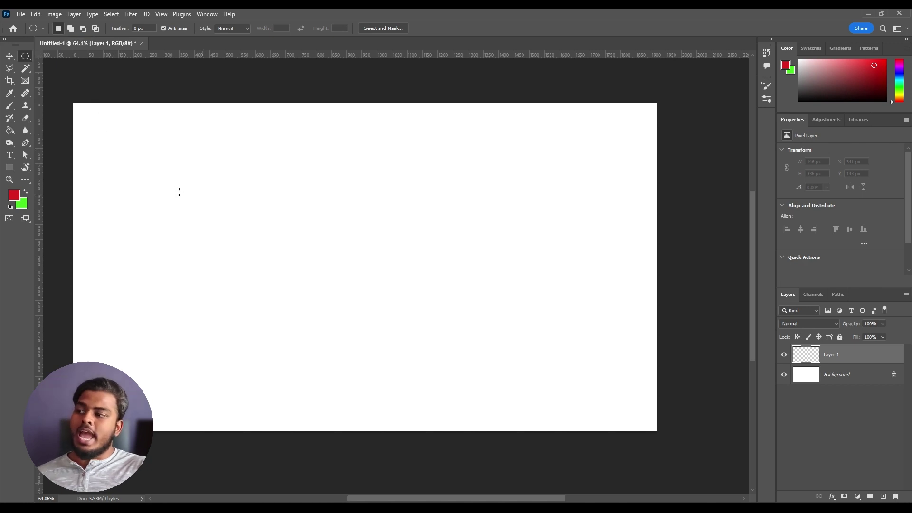
drag(143, 143, 283, 283)
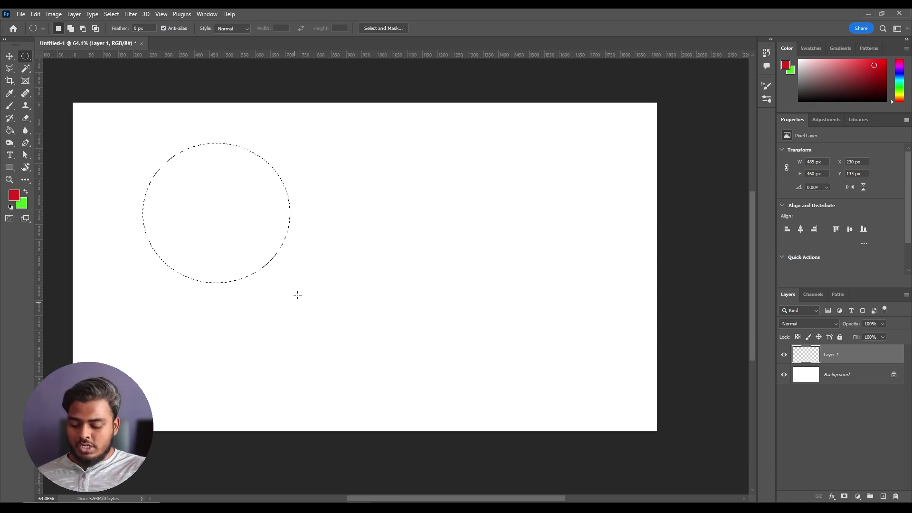
Step: Extend the elliptical selection with an overlapping ellipse to about 690 x 501 px and subtract a third ellipse, leaving about 663 x 501 px
key(shift)
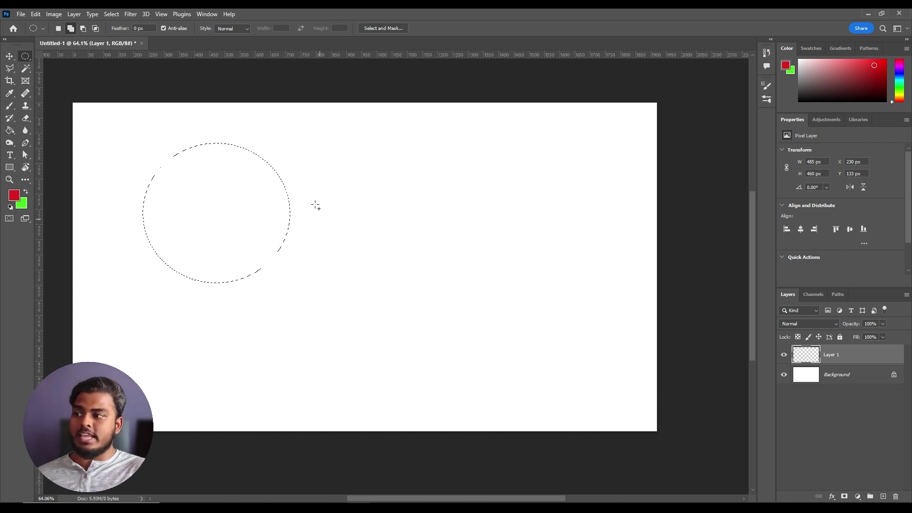
drag(232, 132, 353, 278)
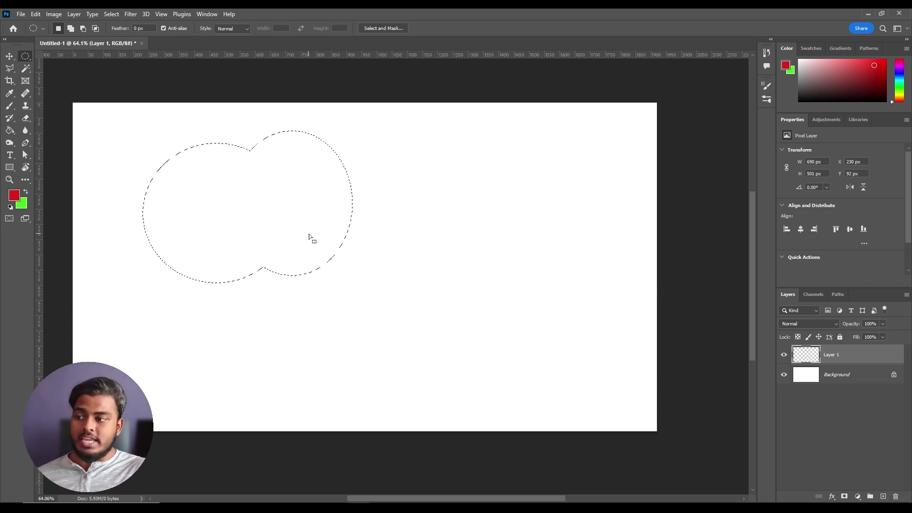
key(alt)
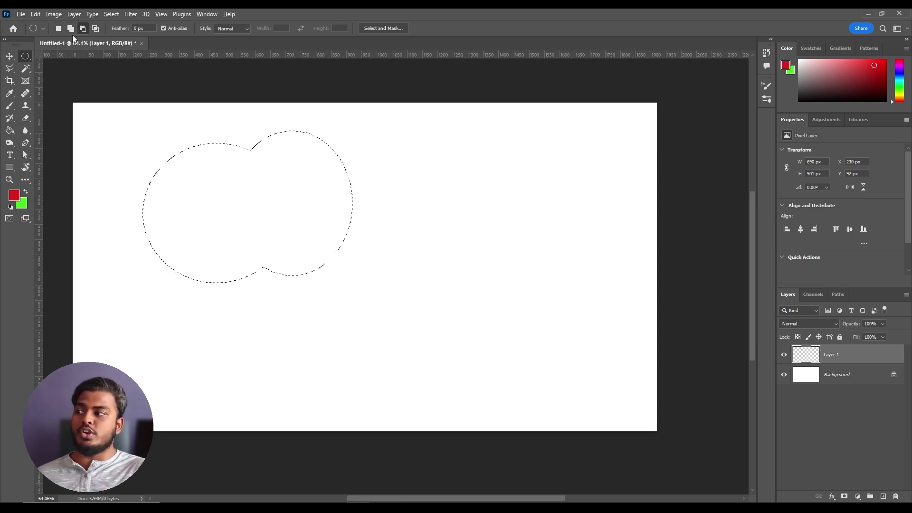
click(84, 28)
drag(391, 316, 305, 160)
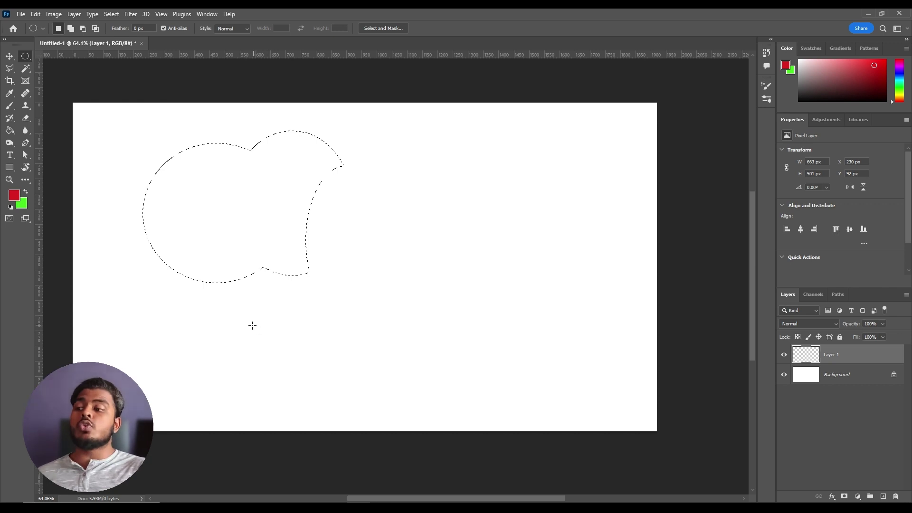
Step: Intersect the combined selection with an ellipse over its left part, leaving about 264 x 428 px, and deselect it
key(alt)
key(shift)
click(95, 28)
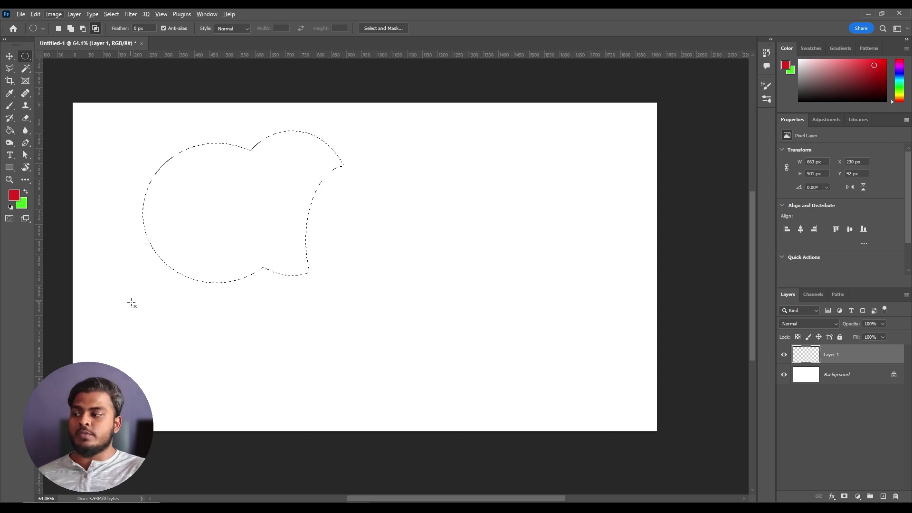
drag(125, 306, 223, 152)
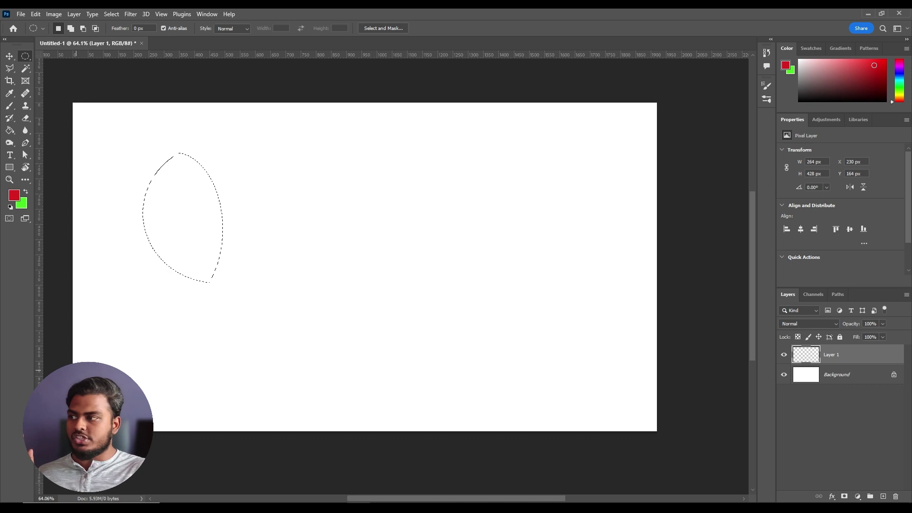
key(ctrl+d)
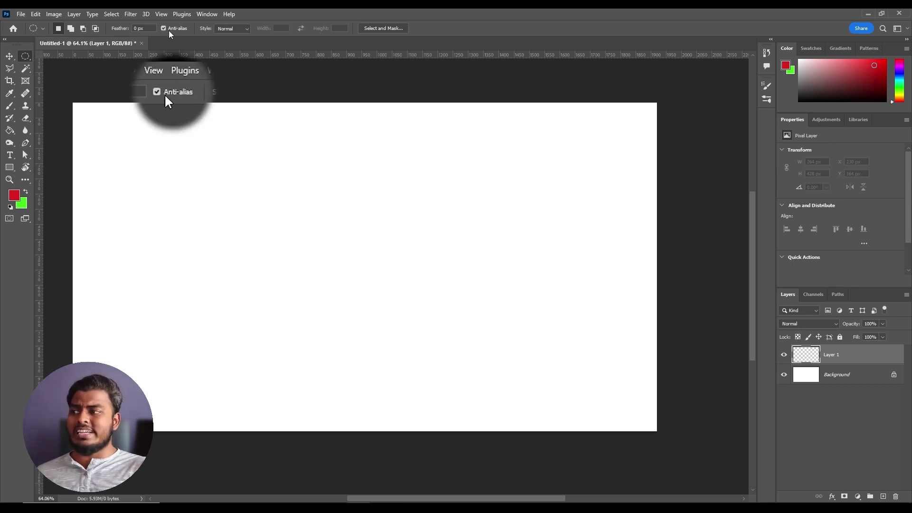
Step: With anti-aliasing on, fill a circular selection of about 578 x 578 px on Layer 1 with red and deselect it
drag(139, 149, 315, 325)
key(alt+BackSpace)
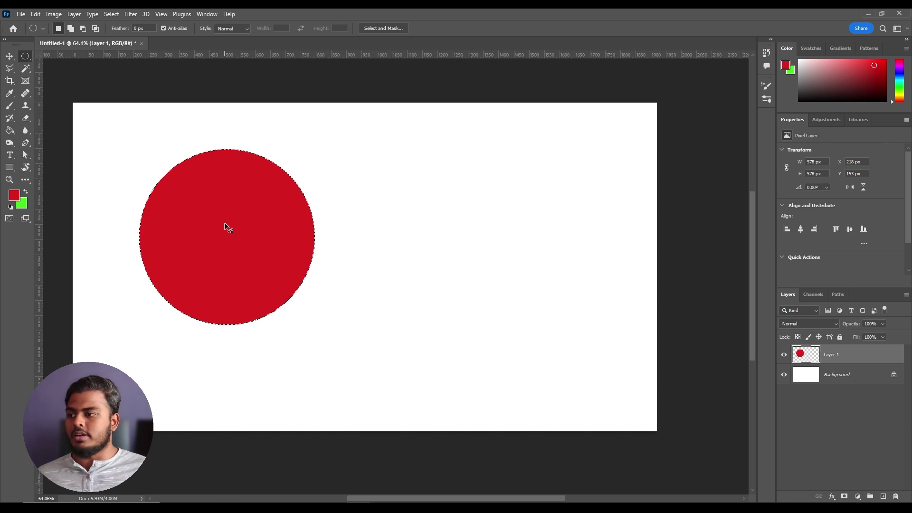
key(ctrl+d)
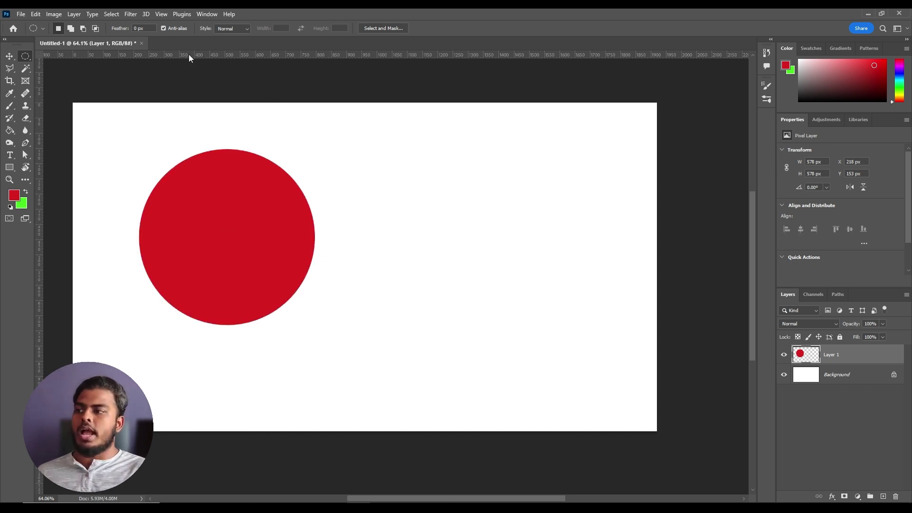
Step: With anti-aliasing off, fill a circular selection of about 580 x 580 px beside the first circle with red and deselect it
drag(323, 167, 494, 323)
key(alt+BackSpace)
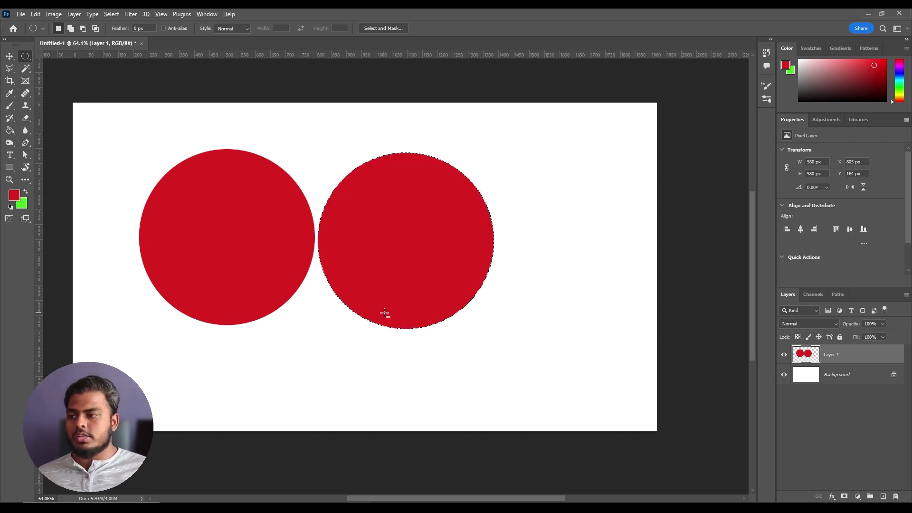
key(ctrl+d)
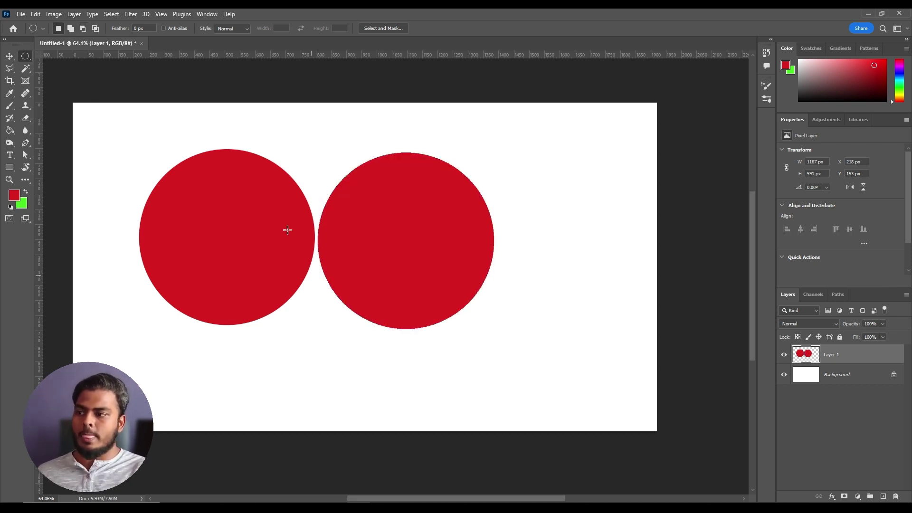
Step: Examine the facing edges of the two red circles up close to compare the anti-aliased edge with the non-anti-aliased one
scroll(309, 236, up, 5)
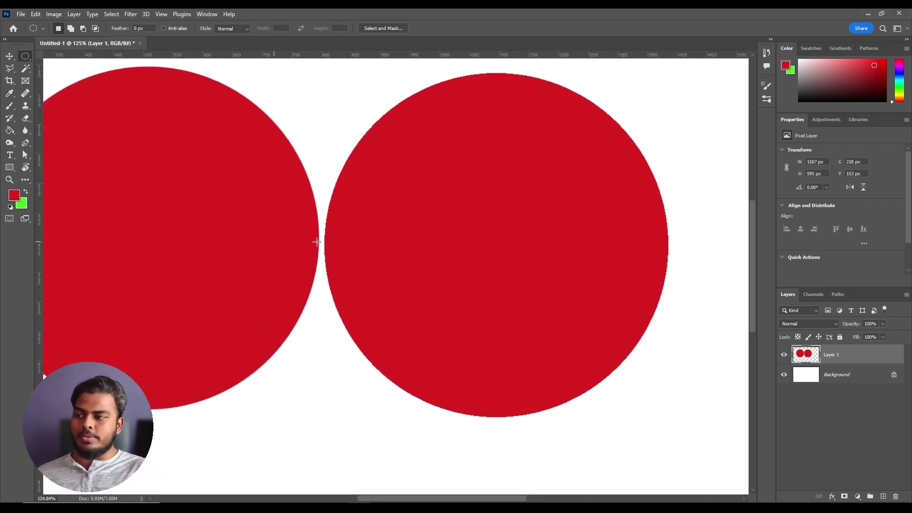
scroll(316, 254, up, 4)
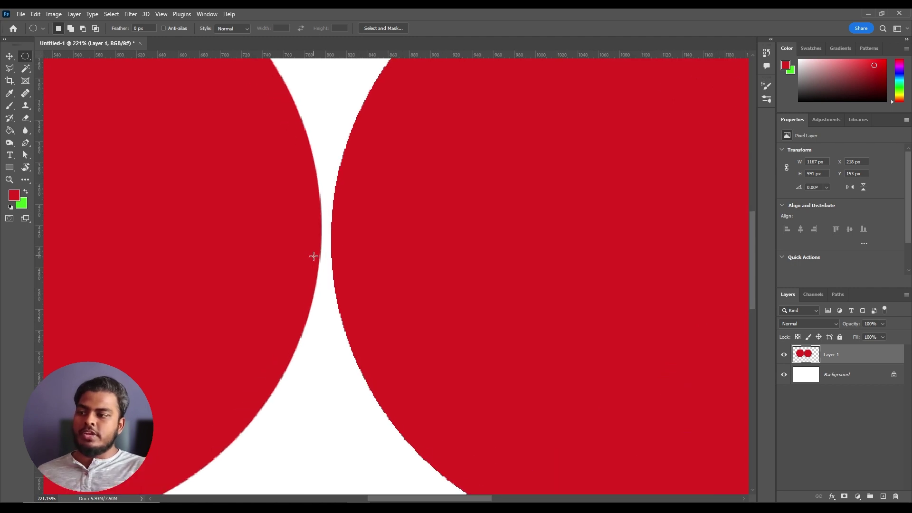
scroll(317, 256, down, 1)
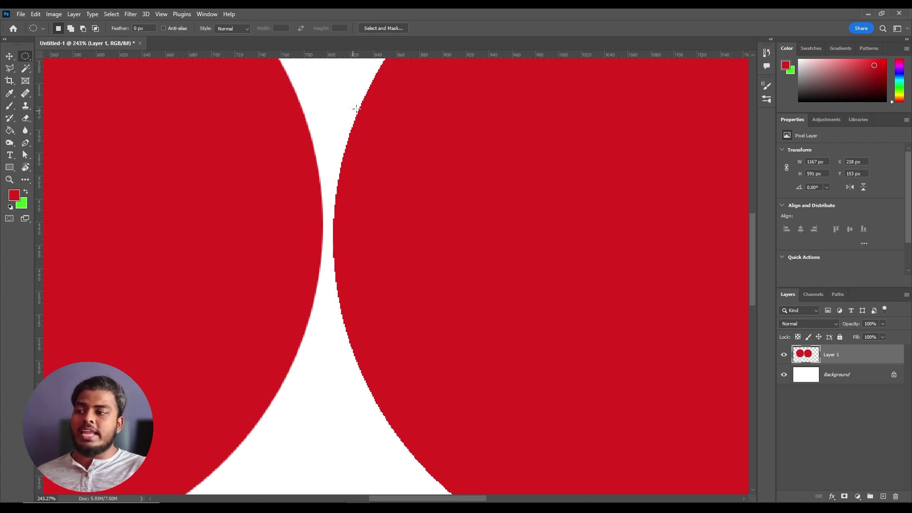
scroll(433, 215, up, 2)
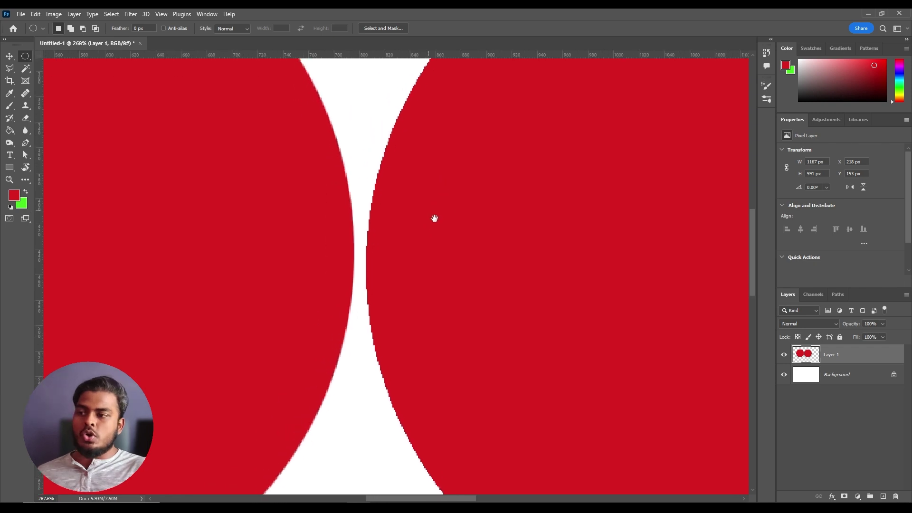
scroll(259, 220, down, 10)
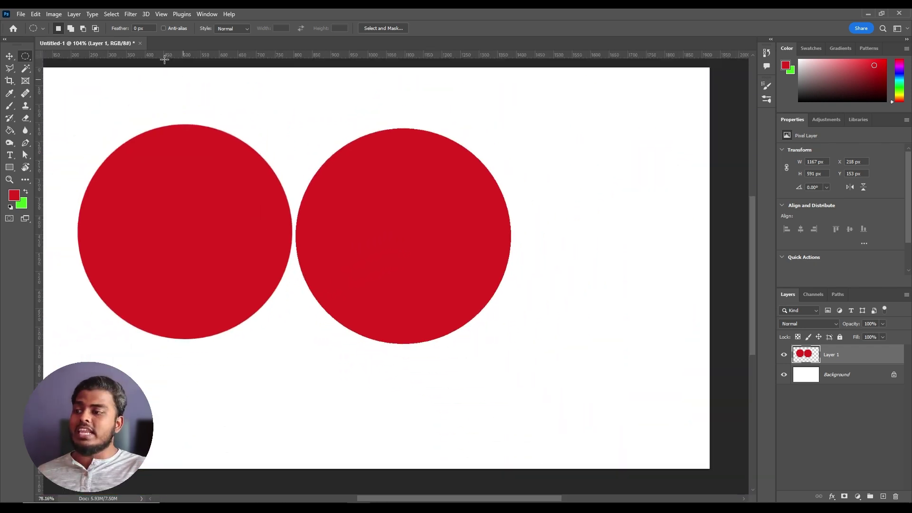
scroll(291, 224, up, 10)
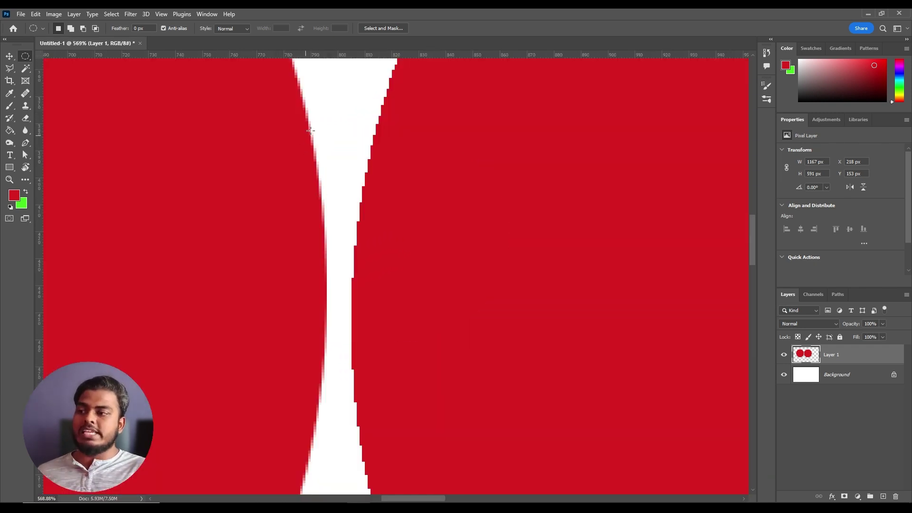
scroll(301, 217, down, 8)
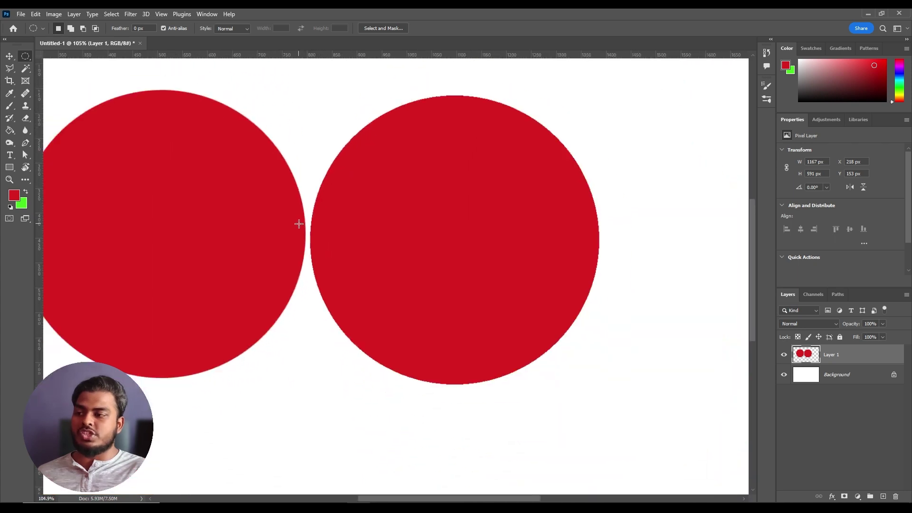
scroll(285, 271, up, 7)
scroll(285, 269, down, 7)
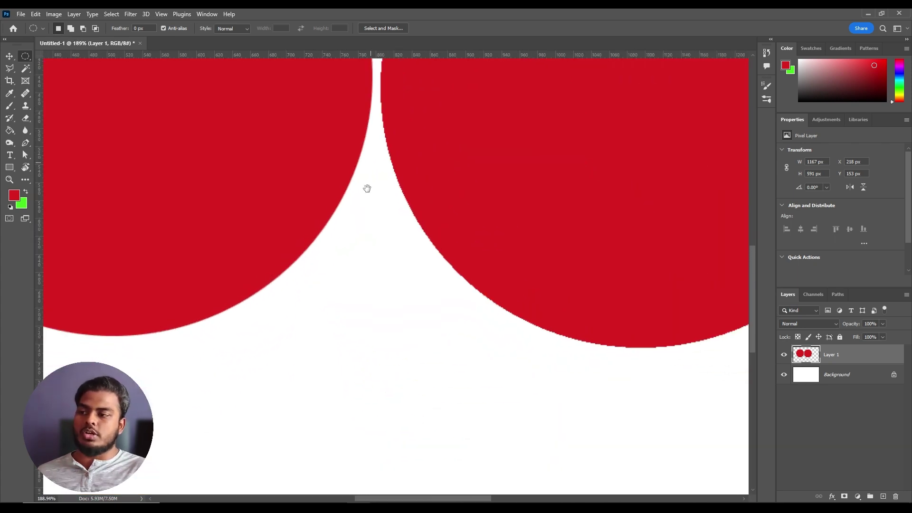
scroll(414, 358, up, 8)
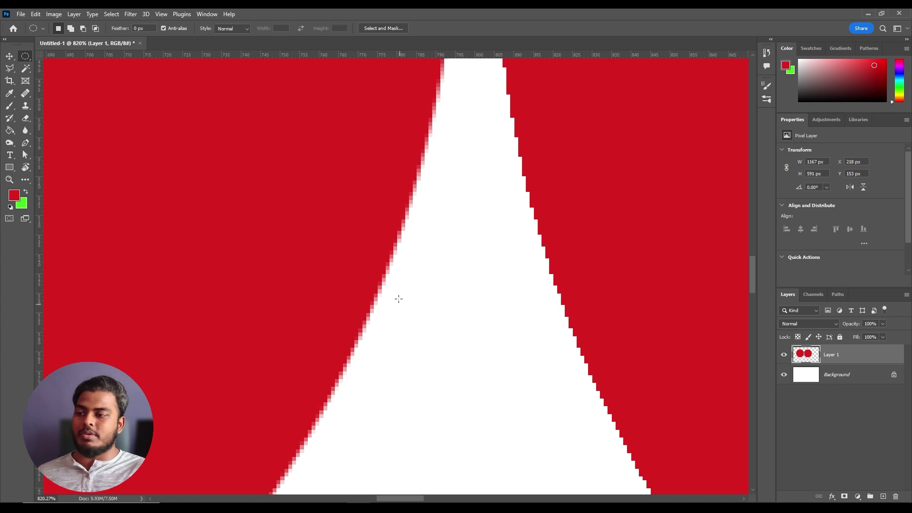
scroll(399, 296, down, 8)
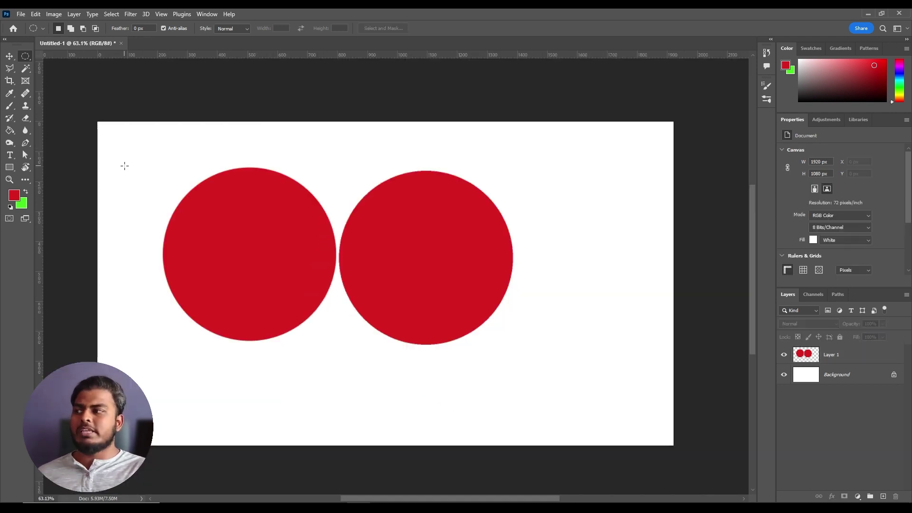
Step: Turn anti-aliasing off, examine the outer edge of the second circle up close, and turn anti-aliasing back on
click(163, 28)
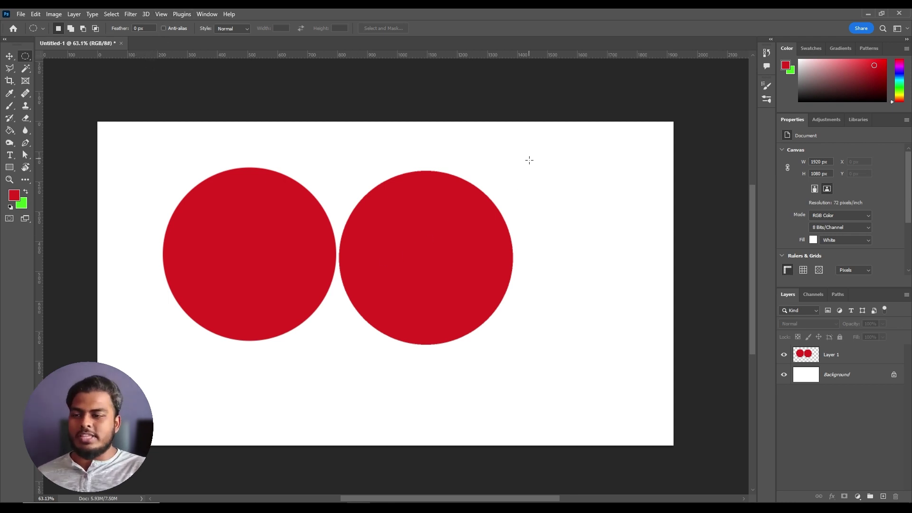
scroll(525, 236, up, 5)
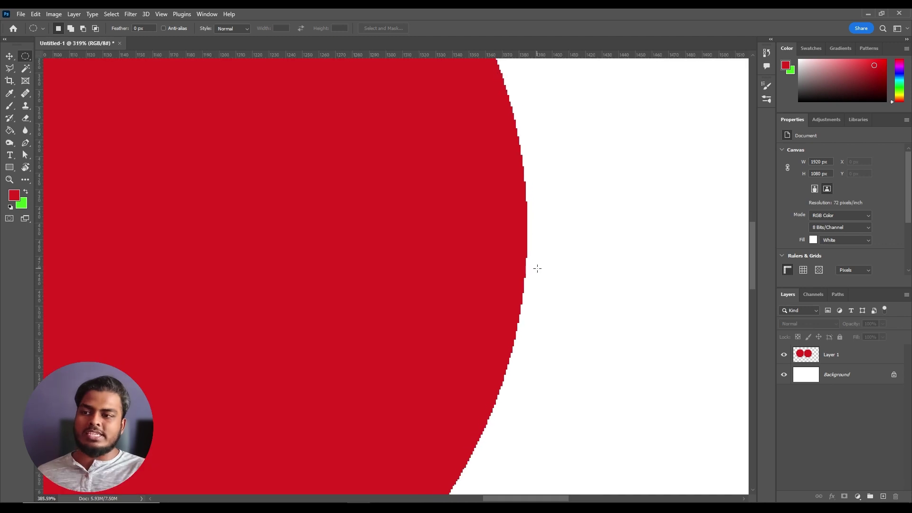
scroll(537, 268, down, 6)
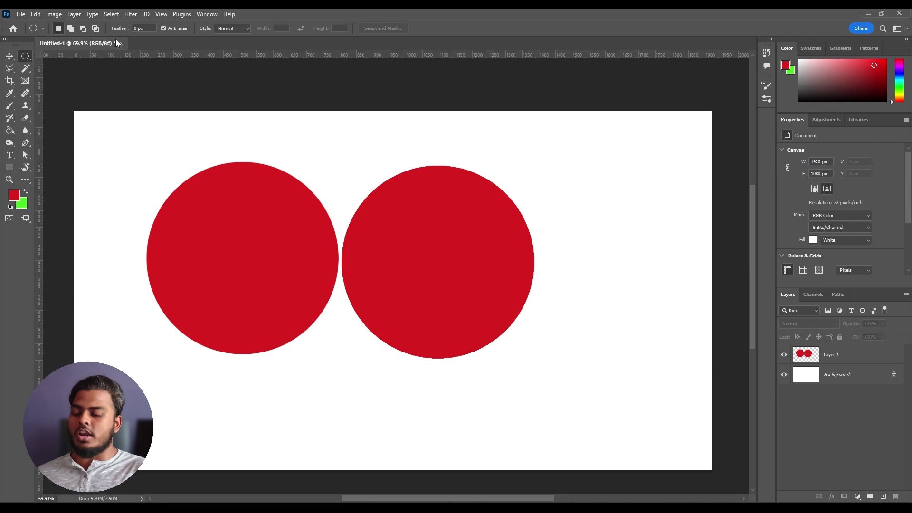
Step: Select the two red circles with the Move tool and delete them together with Layer 1
click(9, 56)
drag(175, 108, 558, 406)
key(Delete)
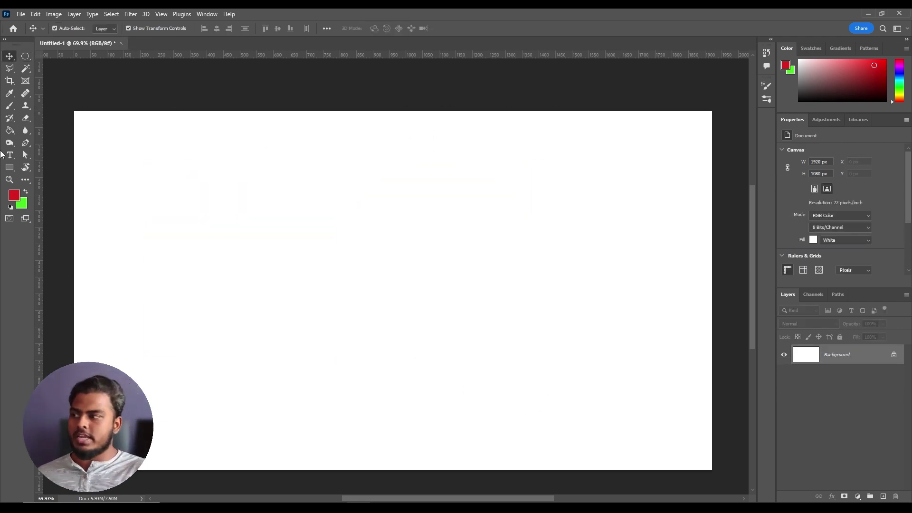
Step: Switch back to the Elliptical Marquee tool, try a feather of 45 px, and raise it to 58.5 px
click(25, 57)
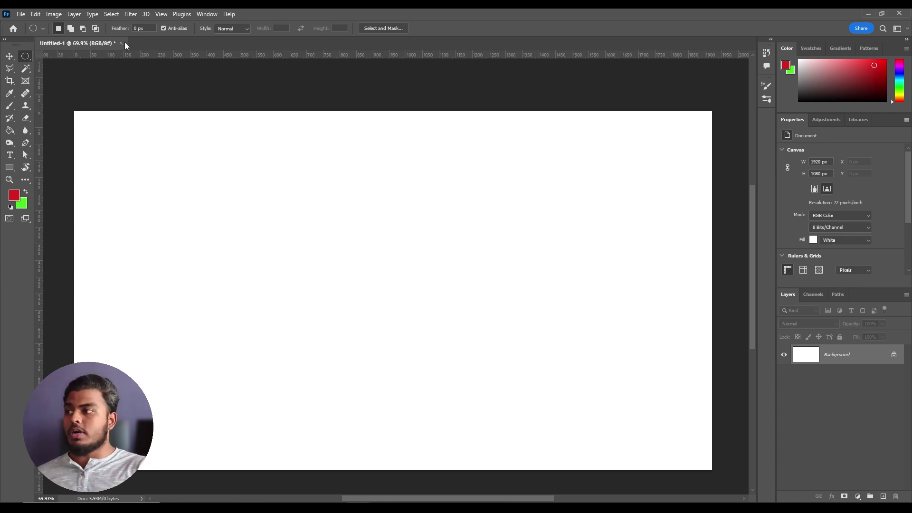
drag(118, 28, 124, 28)
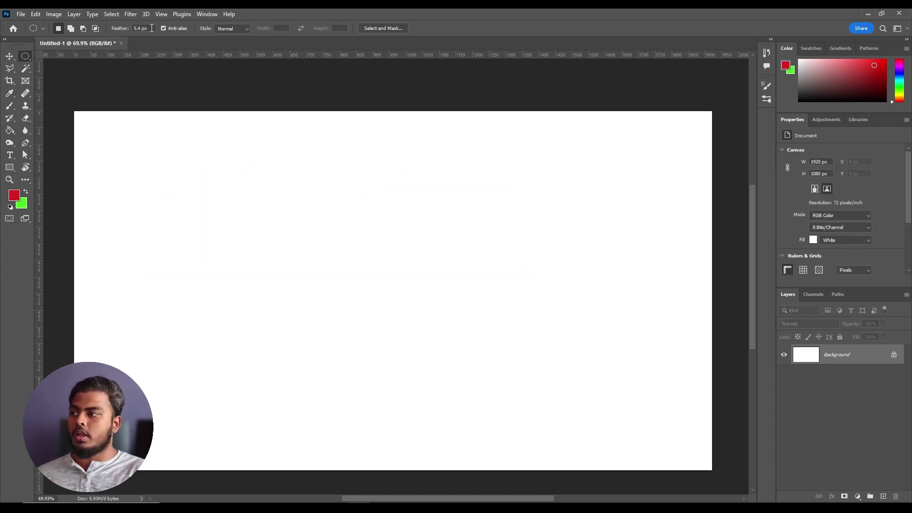
drag(118, 28, 5, 28)
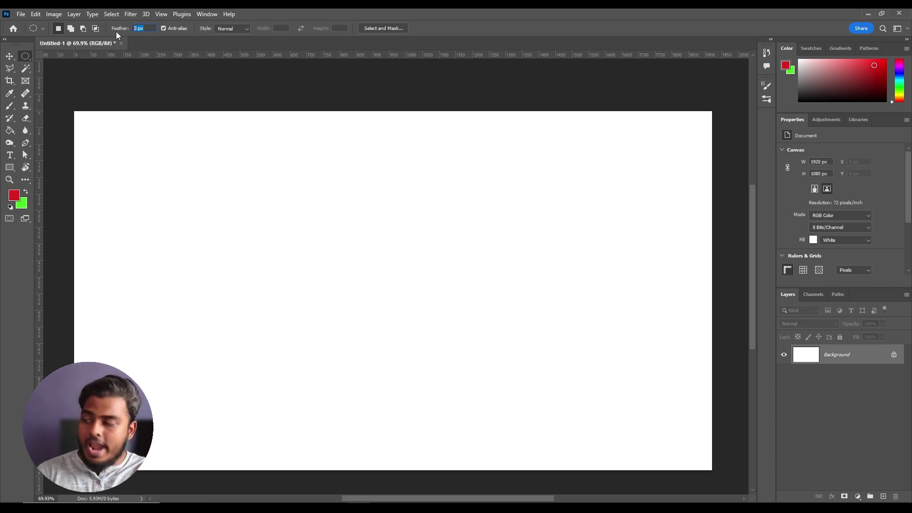
text(45)
key(Return)
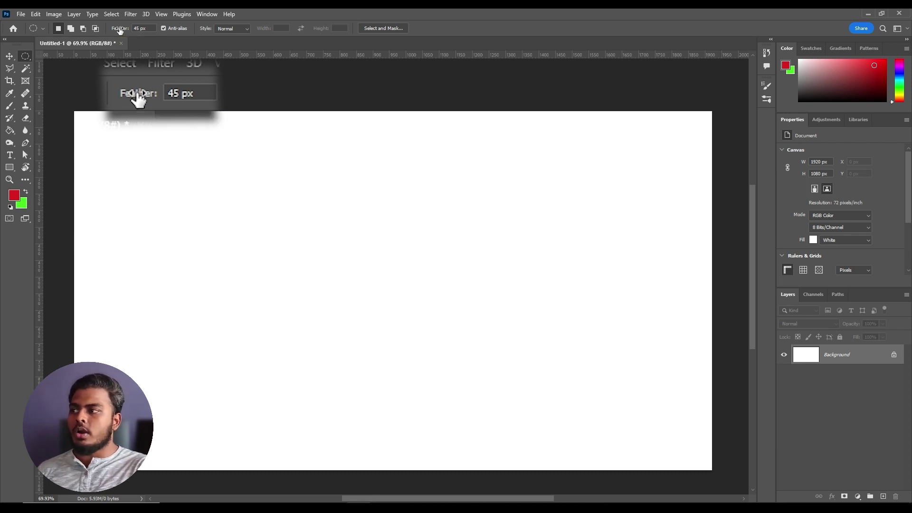
drag(120, 30, 181, 43)
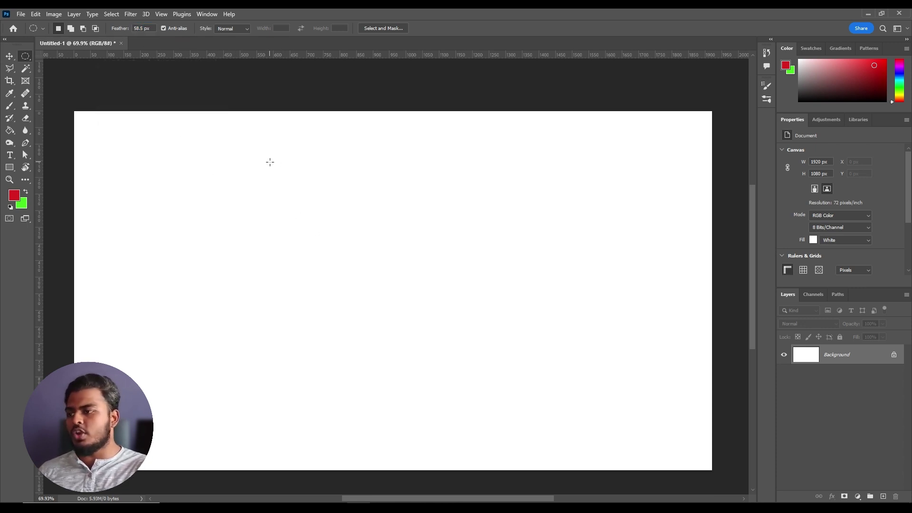
Step: Draw a tall feathered elliptical selection in the middle of the Background layer and fill it with red, undoing and repeating the fill once
click(295, 149)
drag(309, 129, 479, 424)
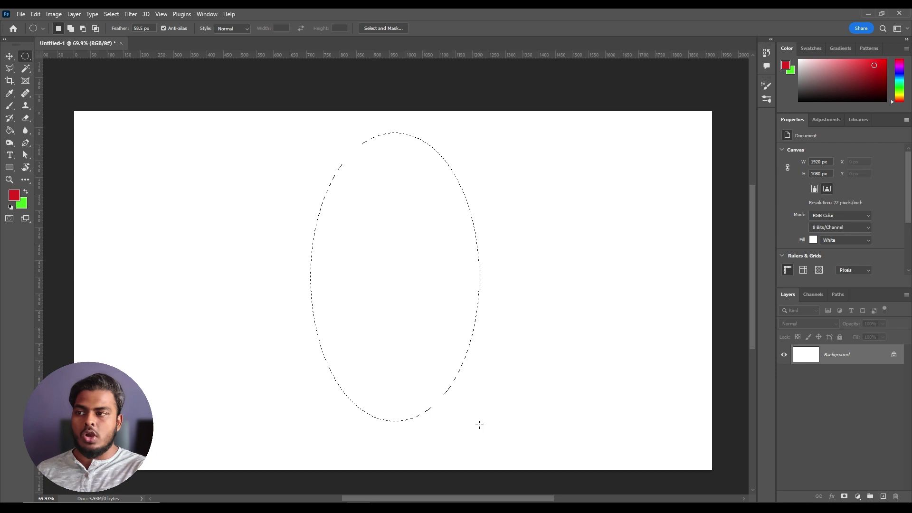
key(alt)
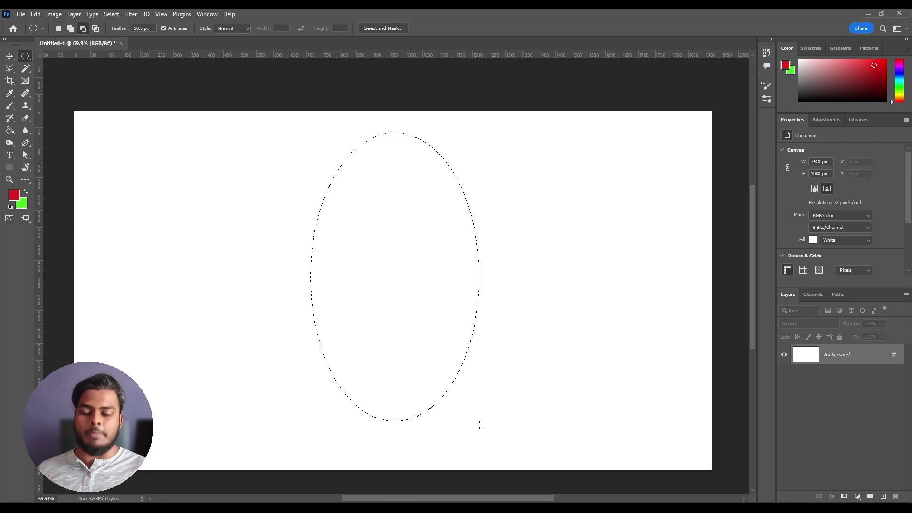
key(alt+BackSpace)
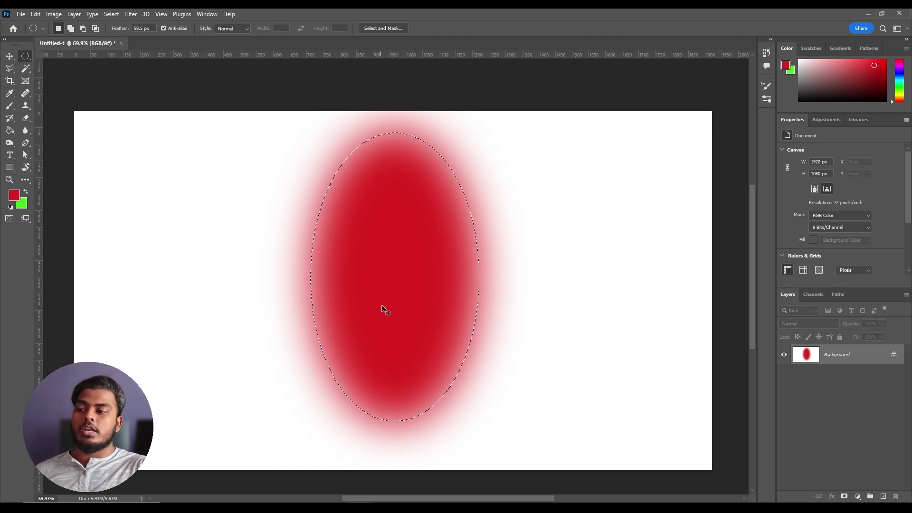
key(ctrl+z)
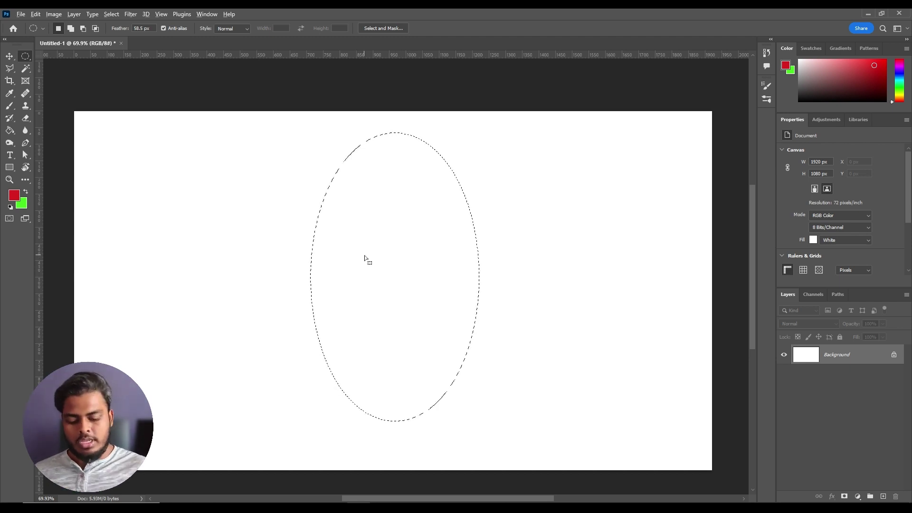
key(alt+BackSpace)
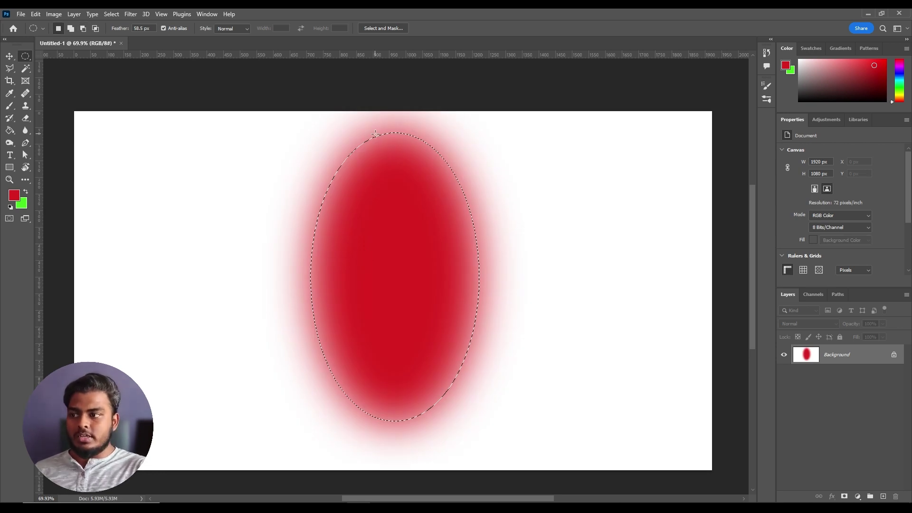
Step: Deselect the red ellipse to view its feathered edge, and undo both the deselection and the red fill on the Background layer
key(z)
scroll(401, 255, down, 2)
scroll(396, 258, up, 2)
drag(418, 281, 414, 256)
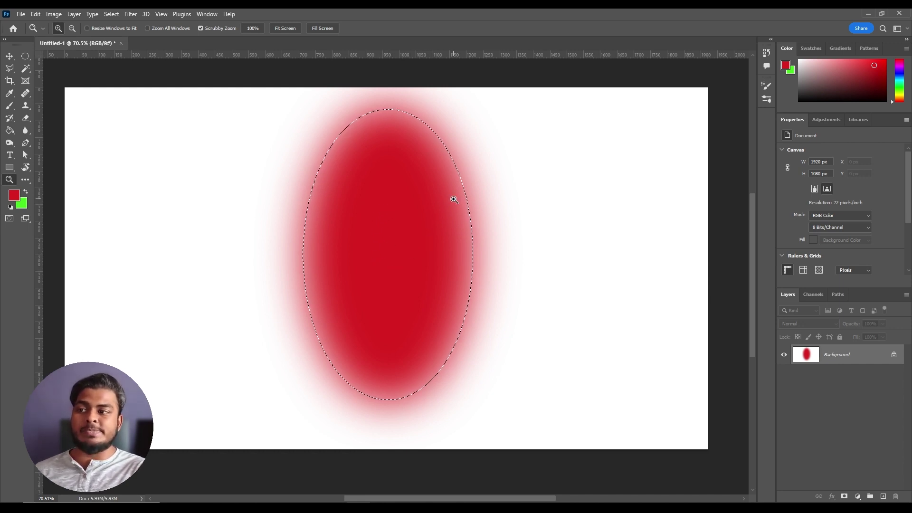
key(v)
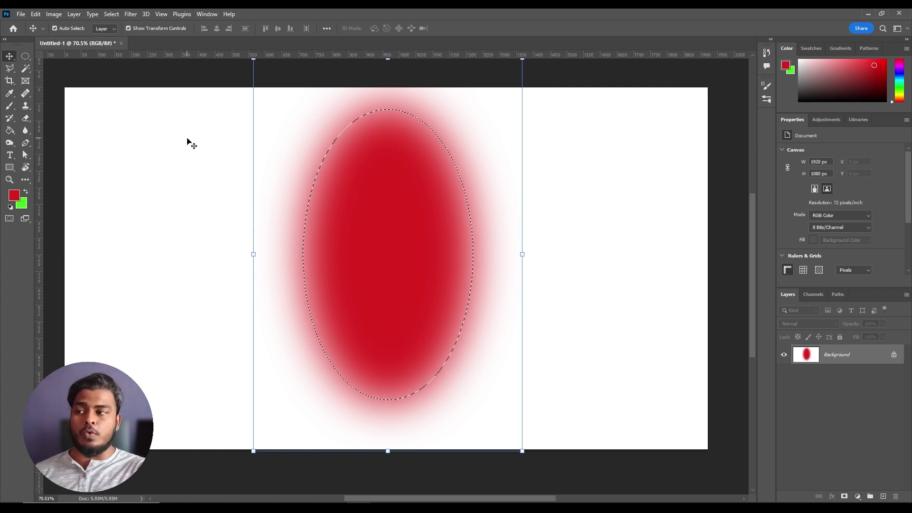
key(ctrl+d)
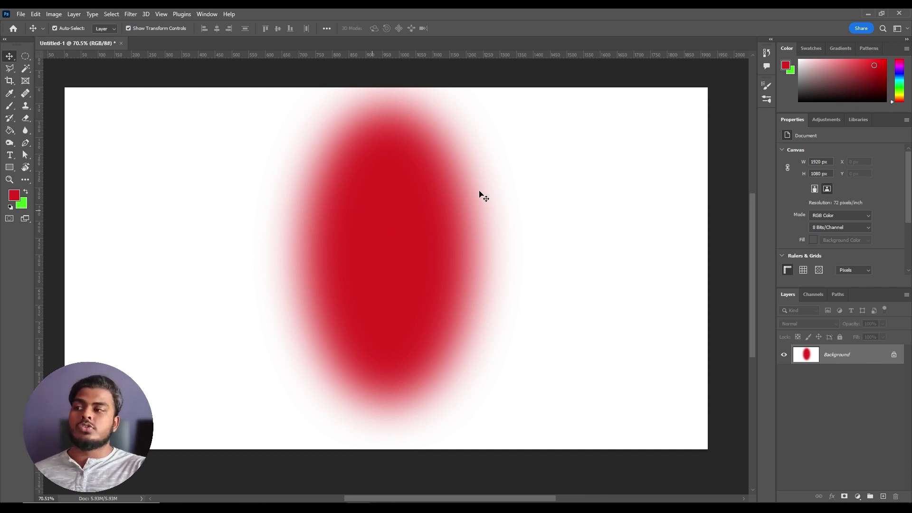
key(ctrl+z)
key(ctrl+z)
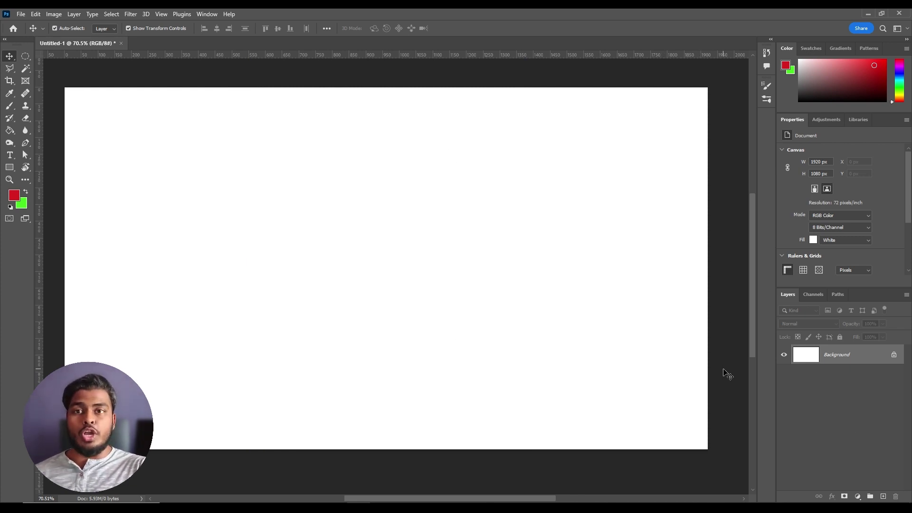
Step: Add a new layer, draw a large feathered elliptical selection left of the canvas centre, fill it with the green background color, and deselect
click(882, 497)
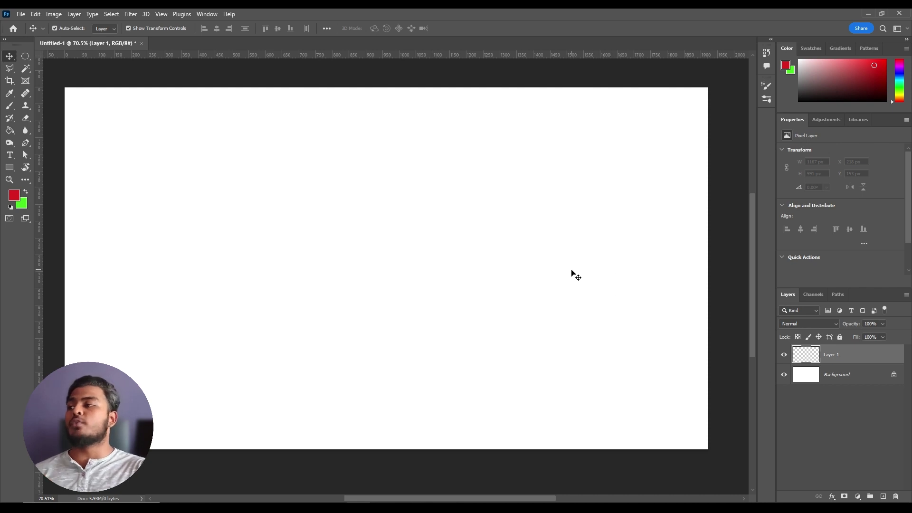
click(25, 56)
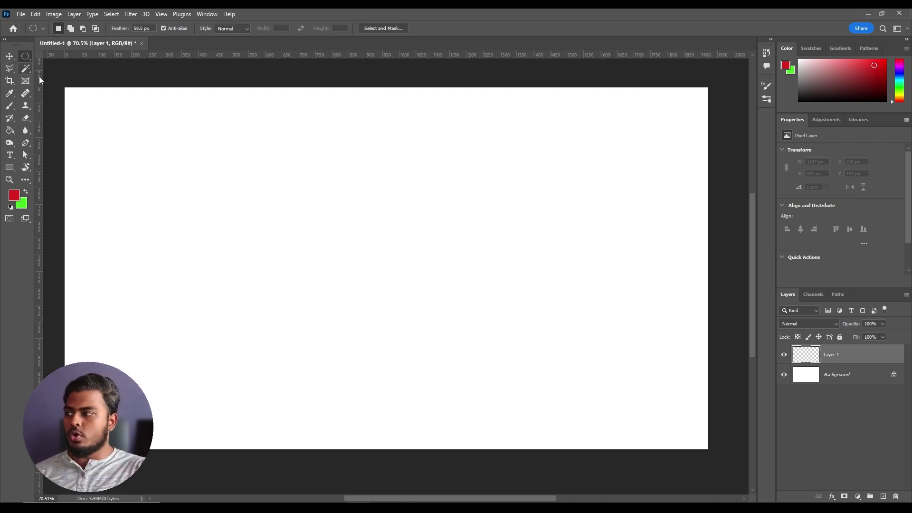
drag(230, 128, 440, 372)
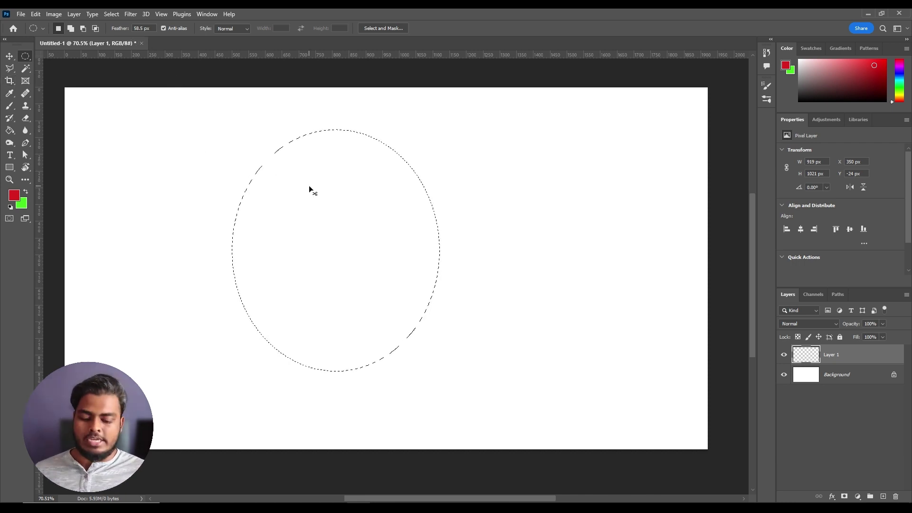
key(ctrl+BackSpace)
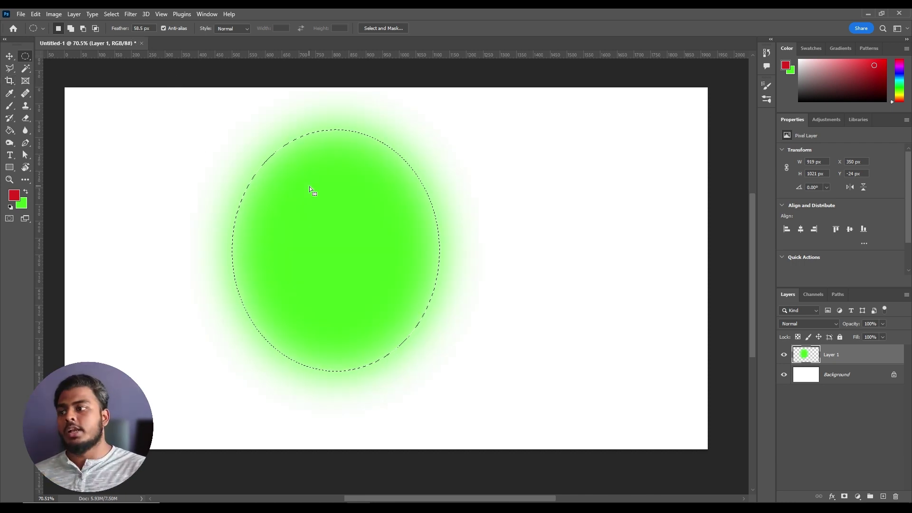
key(ctrl+d)
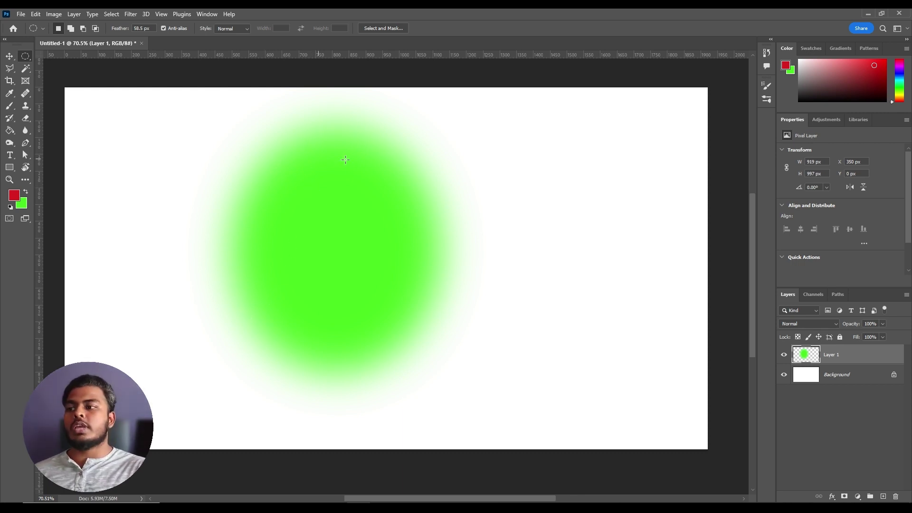
Step: Move the green ellipse around the canvas with the Move tool, leaving it at about X 360 px, Y 71 px
key(v)
drag(368, 233, 386, 247)
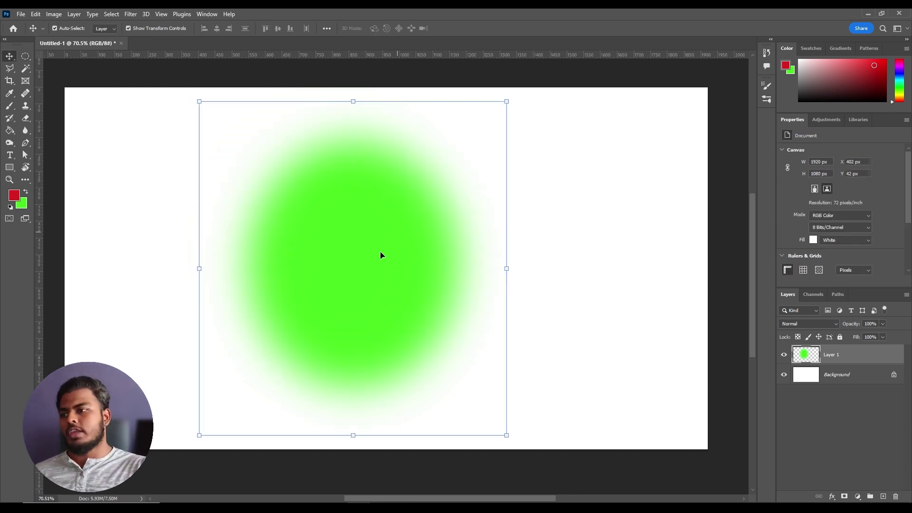
drag(504, 257, 322, 288)
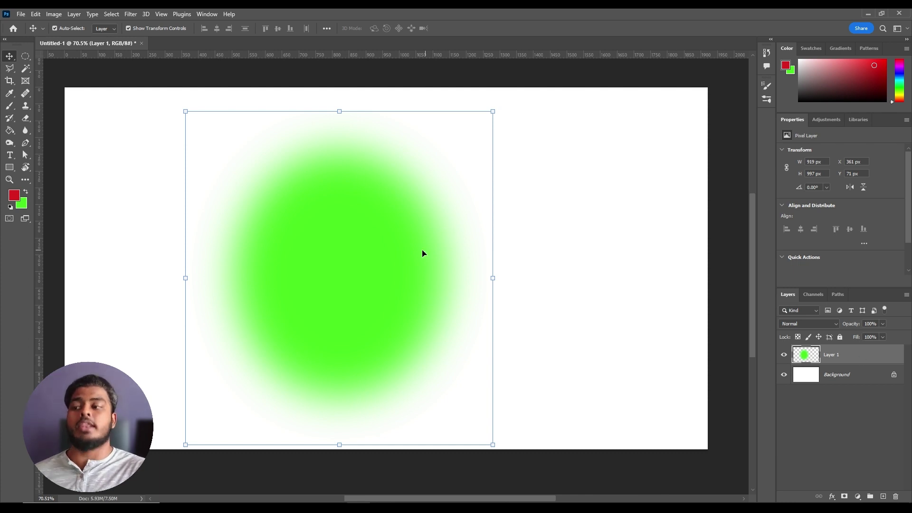
mouse_move(345, 256)
mouse_down()
mouse_move(392, 251)
mouse_move(369, 237)
mouse_move(344, 253)
mouse_up()
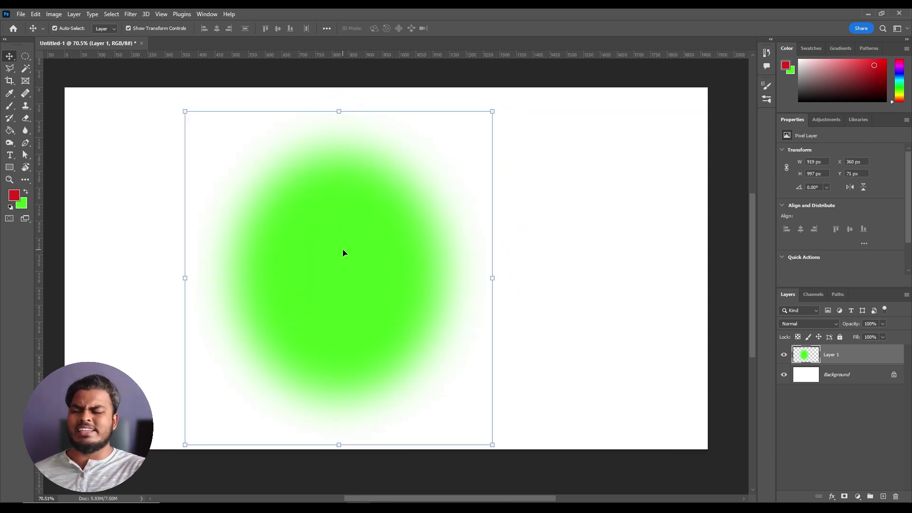
Step: Add a layer and undo it, and draw a wide elliptical selection overlapping the right side of the green ellipse on Layer 1
click(882, 497)
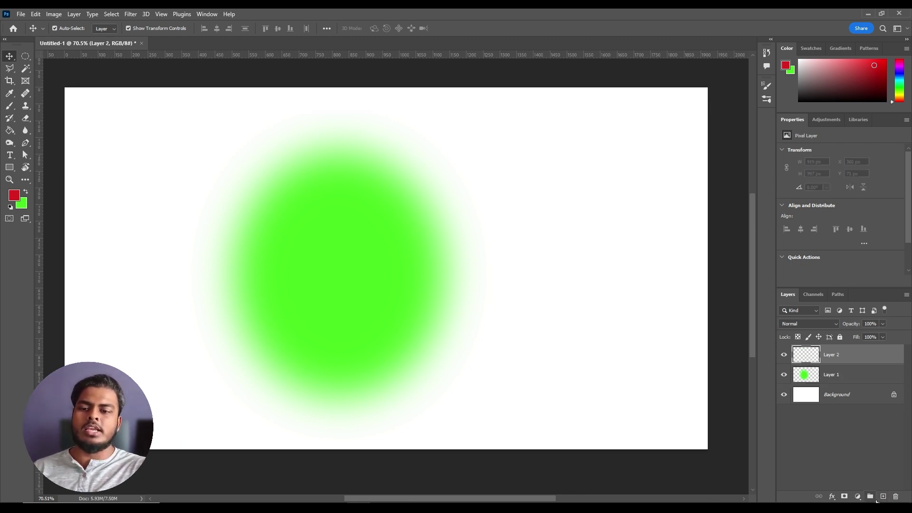
key(ctrl+z)
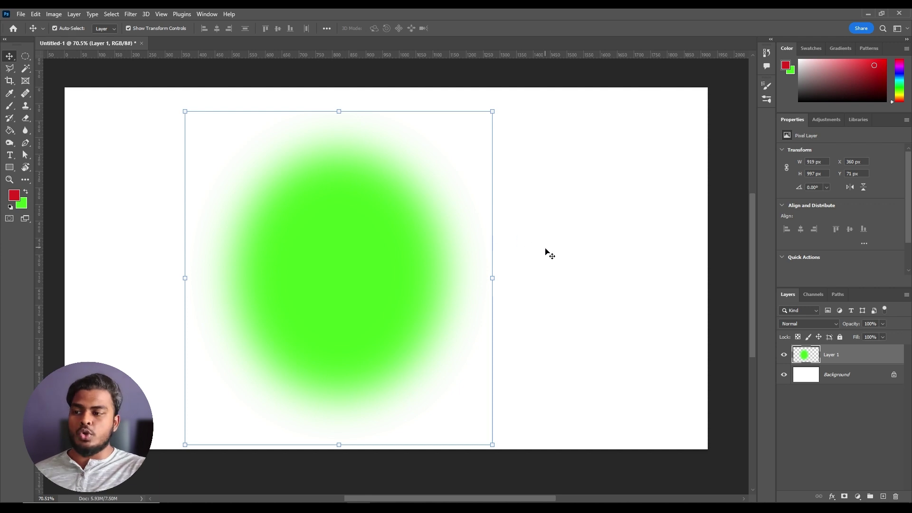
key(m)
drag(318, 314, 310, 324)
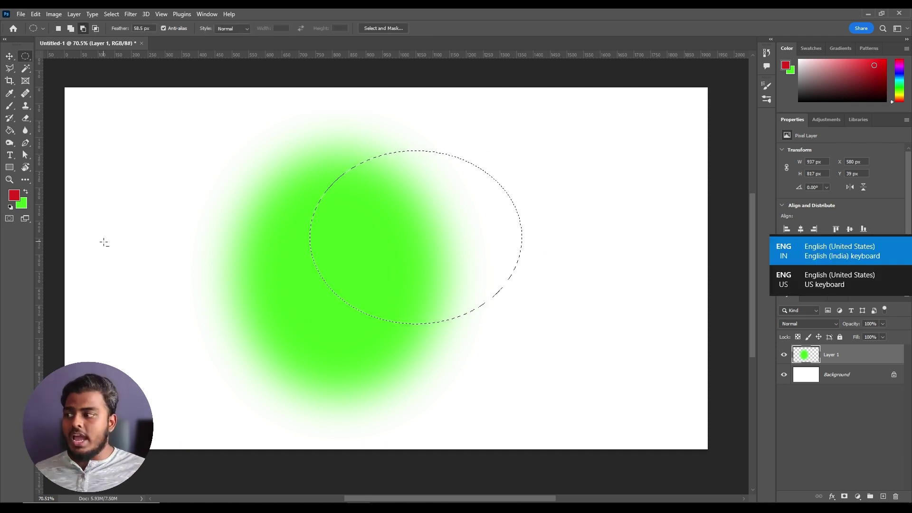
Step: Fill the elliptical selection with red on the same layer as the green ellipse, and deselect
key(alt+BackSpace)
key(ctrl+d)
key(ctrl+f)
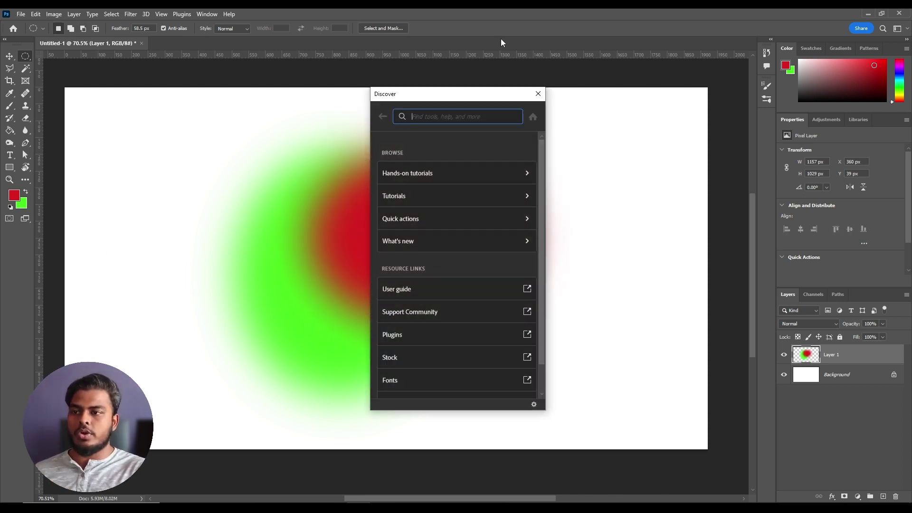
drag(551, 103, 563, 92)
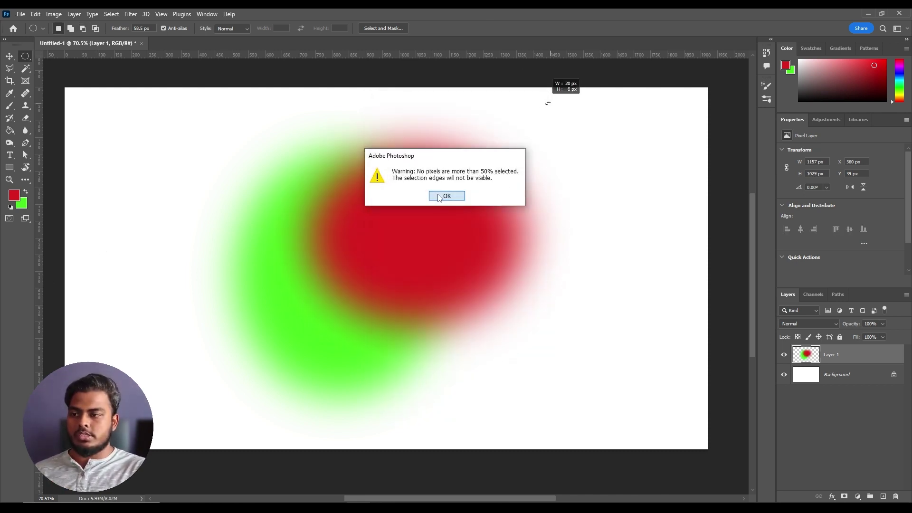
click(438, 196)
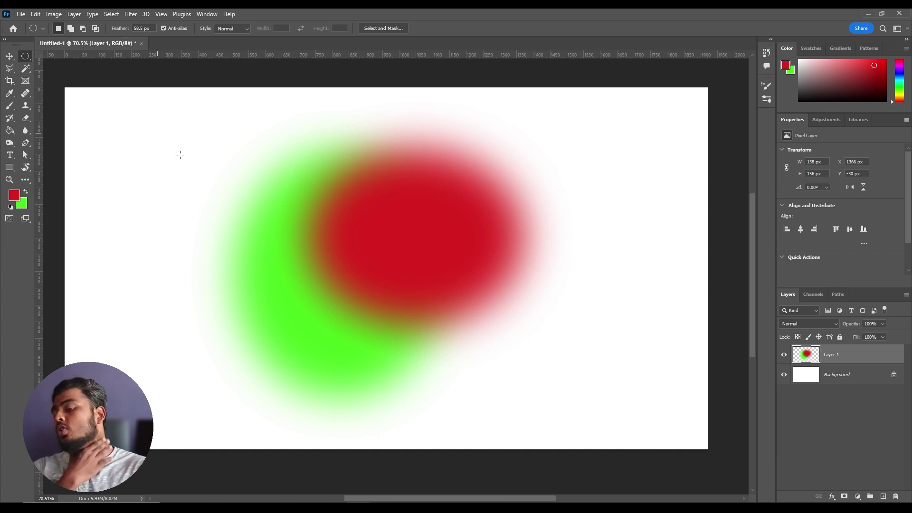
Step: Use the Move tool to try moving the red ellipse while it shares Layer 1 with the green ellipse
click(9, 56)
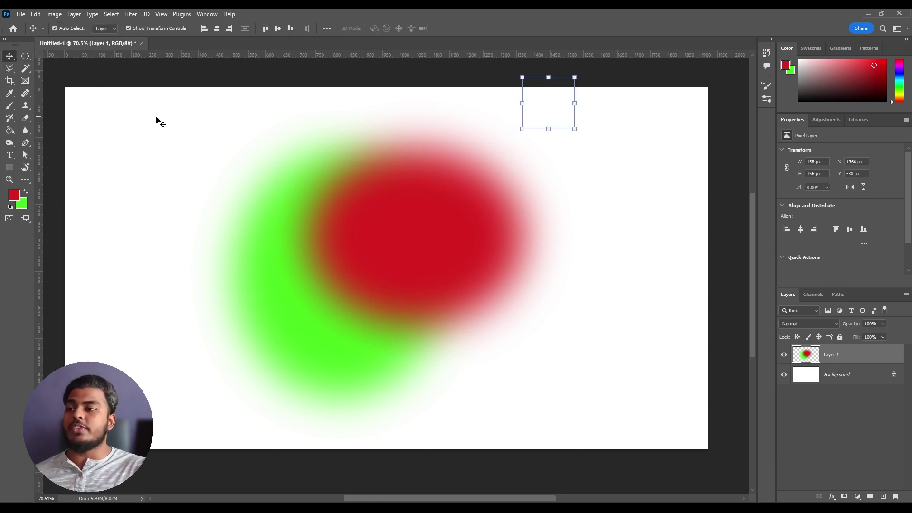
click(243, 129)
click(380, 214)
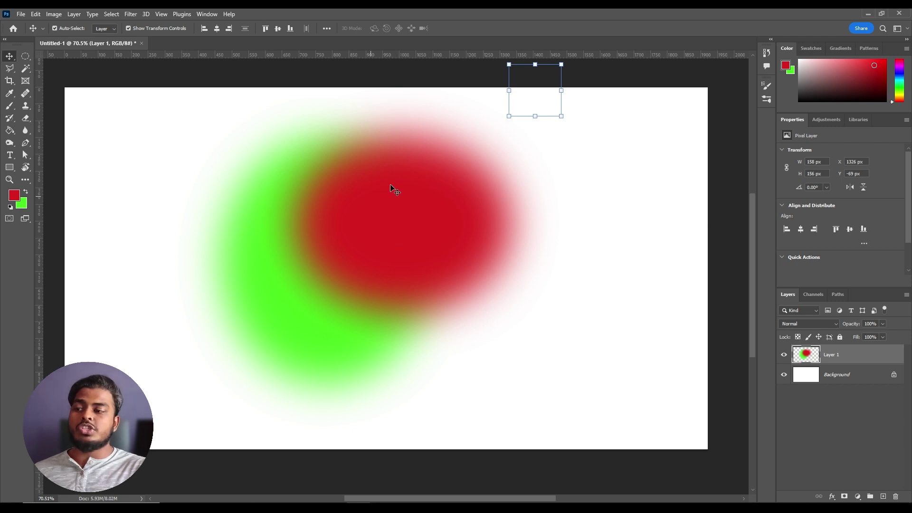
drag(387, 227, 414, 243)
click(181, 247)
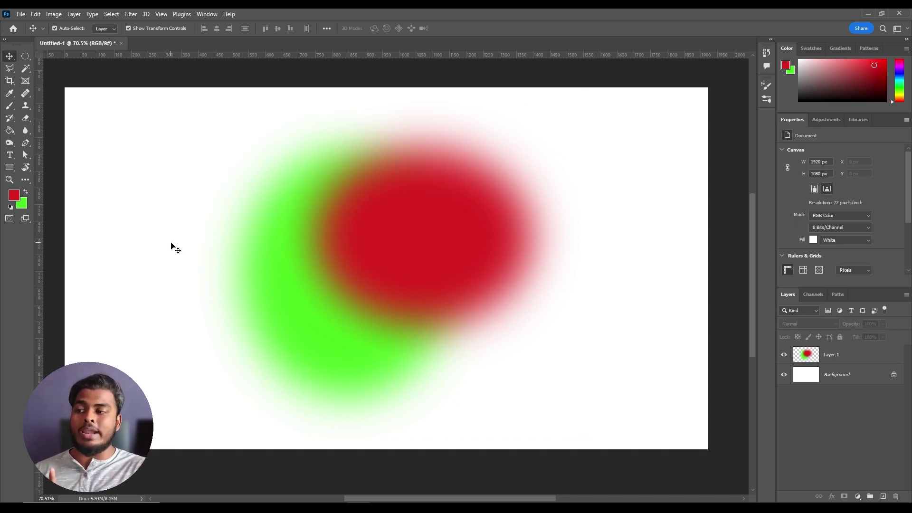
Step: Undo back to the unfilled elliptical selection, add a new layer above Layer 1, and fill the selection with red there
key(ctrl+z)
key(ctrl+z)
key(ctrl+z)
click(883, 496)
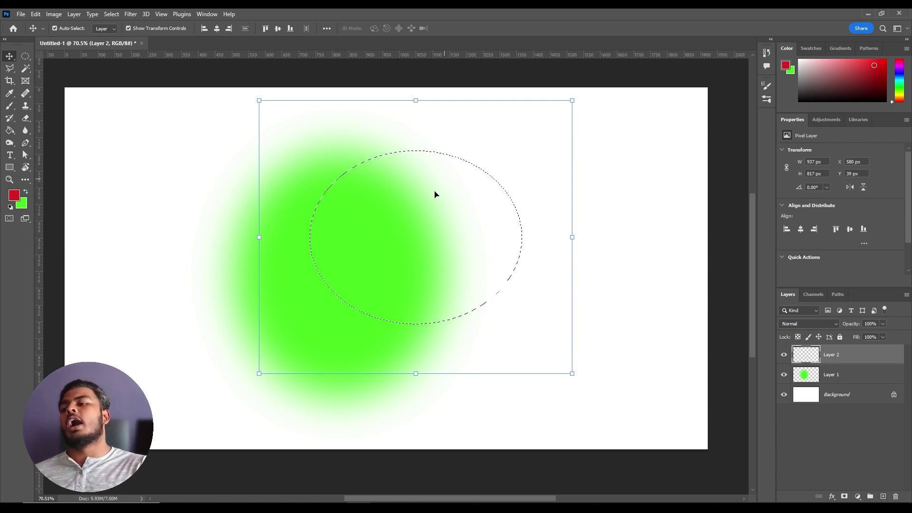
key(alt+BackSpace)
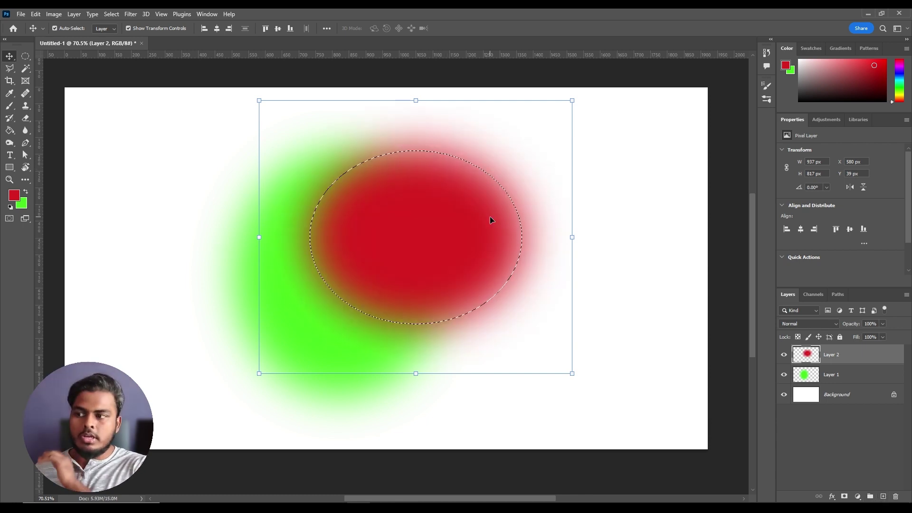
Step: Deselect and move the red and green ellipses independently, leaving the red one overlapping the right side of the green one
key(ctrl+d)
mouse_move(474, 238)
mouse_down()
mouse_move(561, 258)
mouse_move(534, 278)
mouse_move(464, 280)
mouse_move(487, 242)
mouse_up()
drag(266, 259, 200, 262)
drag(484, 195, 378, 230)
Step: Select both ellipses together with the Move tool and delete Layer 1 and Layer 2
click(522, 217)
drag(523, 216, 171, 340)
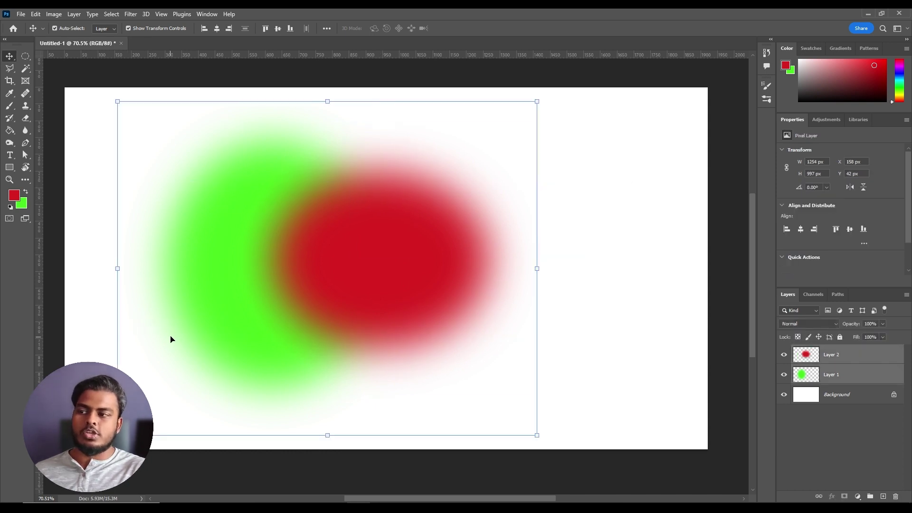
key(Delete)
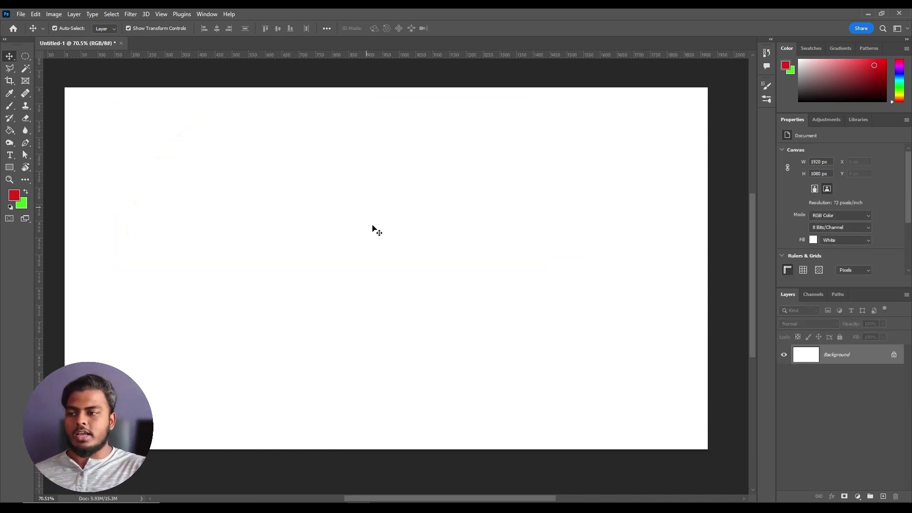
Step: Add a new empty layer above the Background and leave no layer selected
click(884, 496)
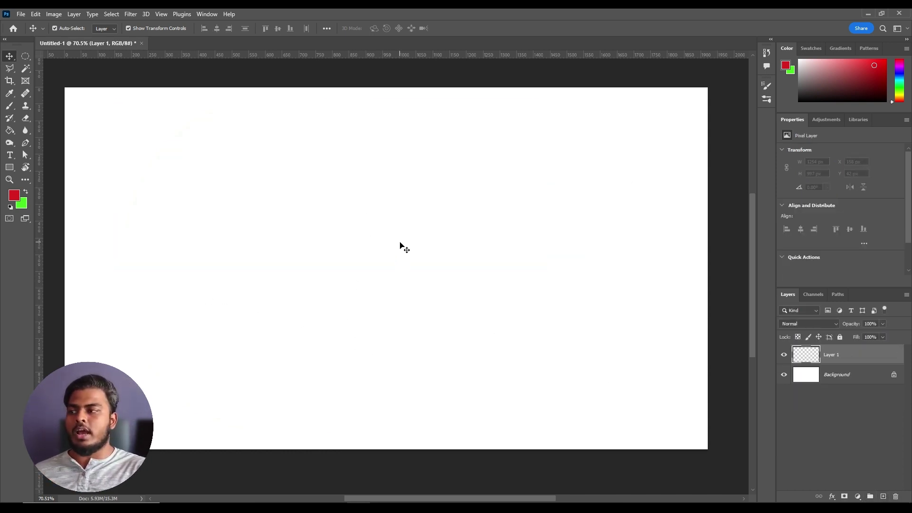
click(140, 128)
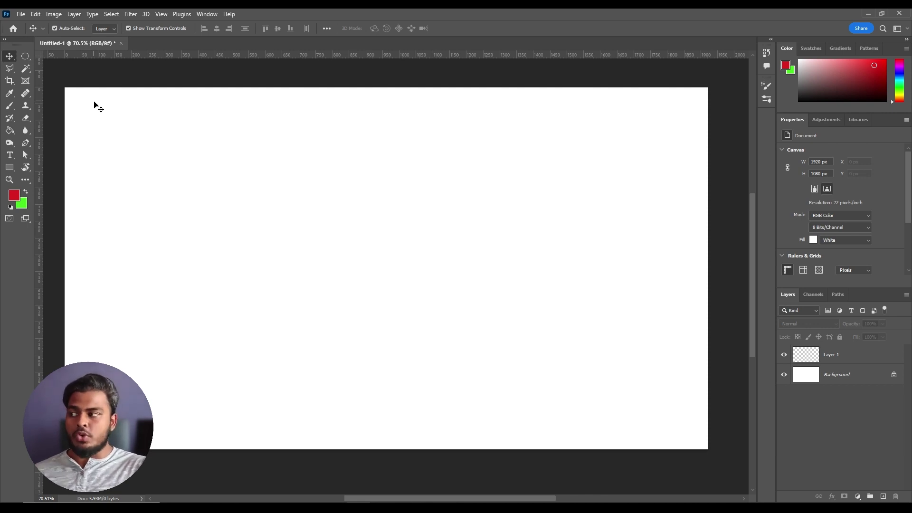
scroll(93, 127, left, 1)
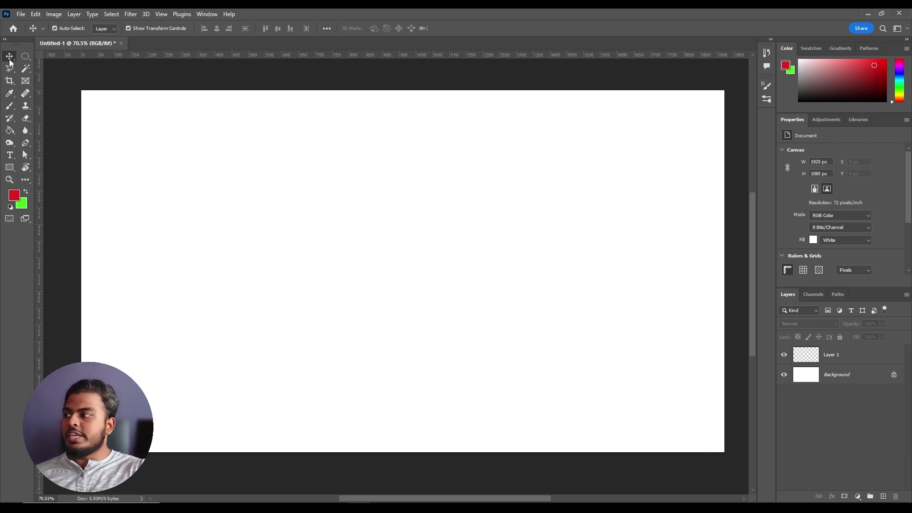